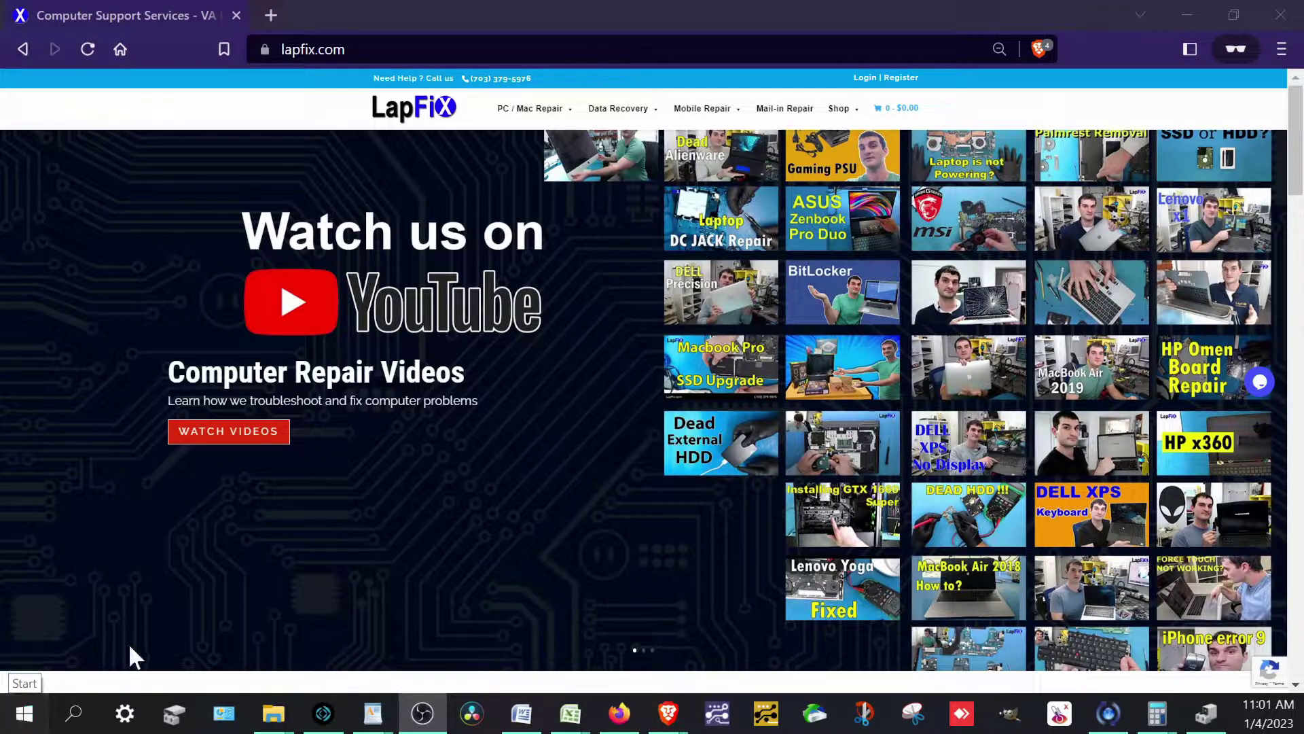
# Open Device Manager from the Start context menu and select Intel(R) Wireless-AC 9462 under Network adapters.
pyautogui.rightClick(26, 716)
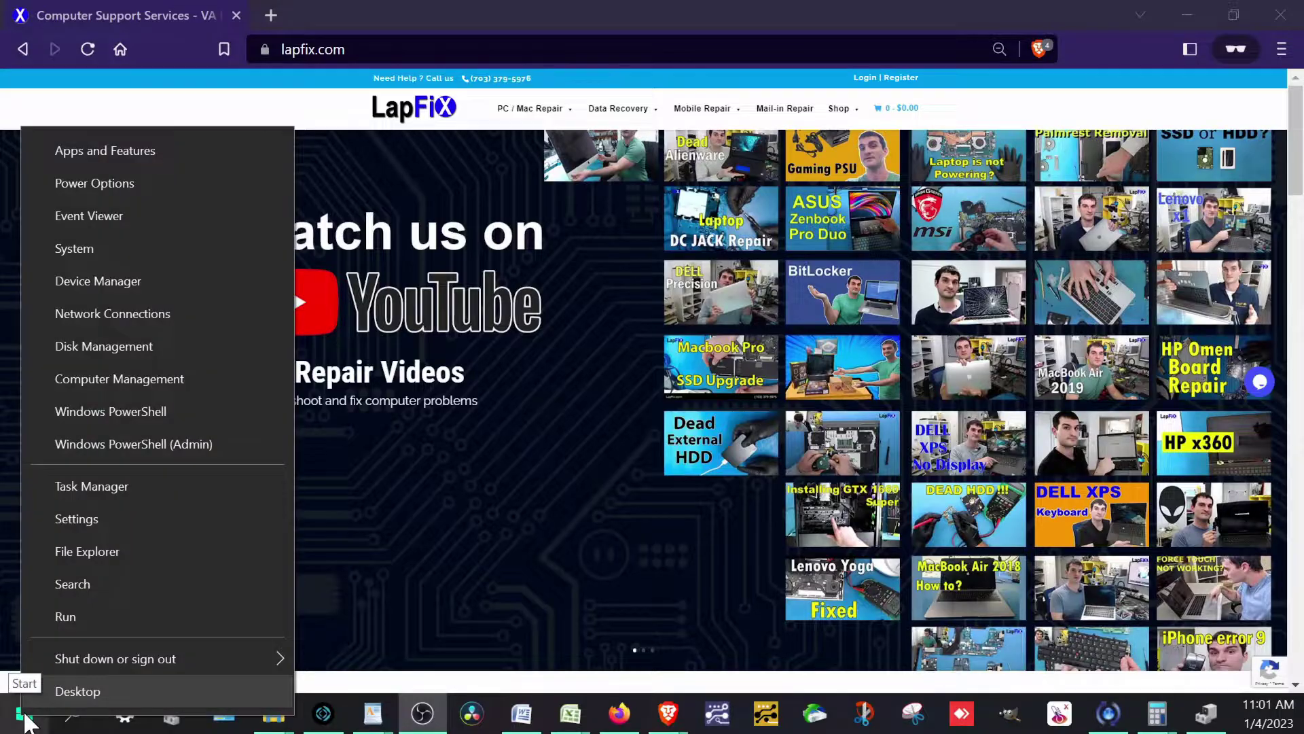
pyautogui.click(119, 281)
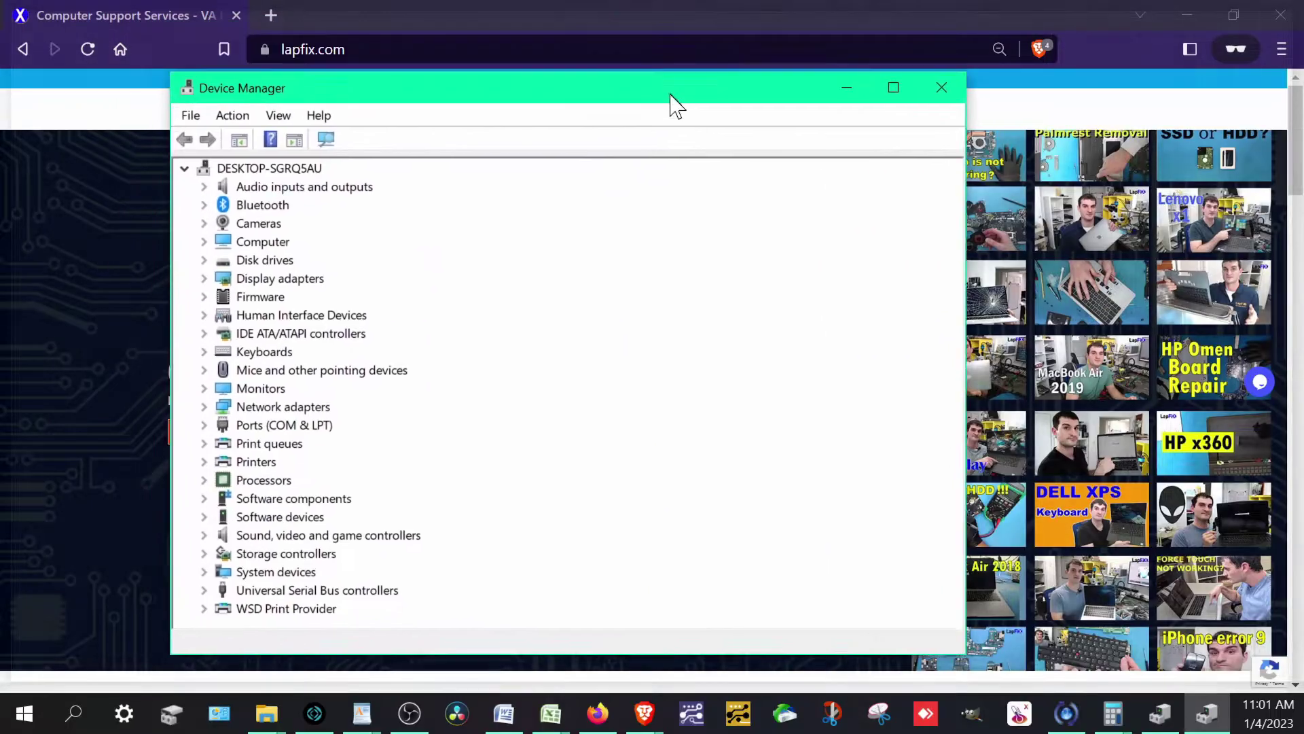
pyautogui.moveTo(673, 102); pyautogui.dragTo(661, 105)
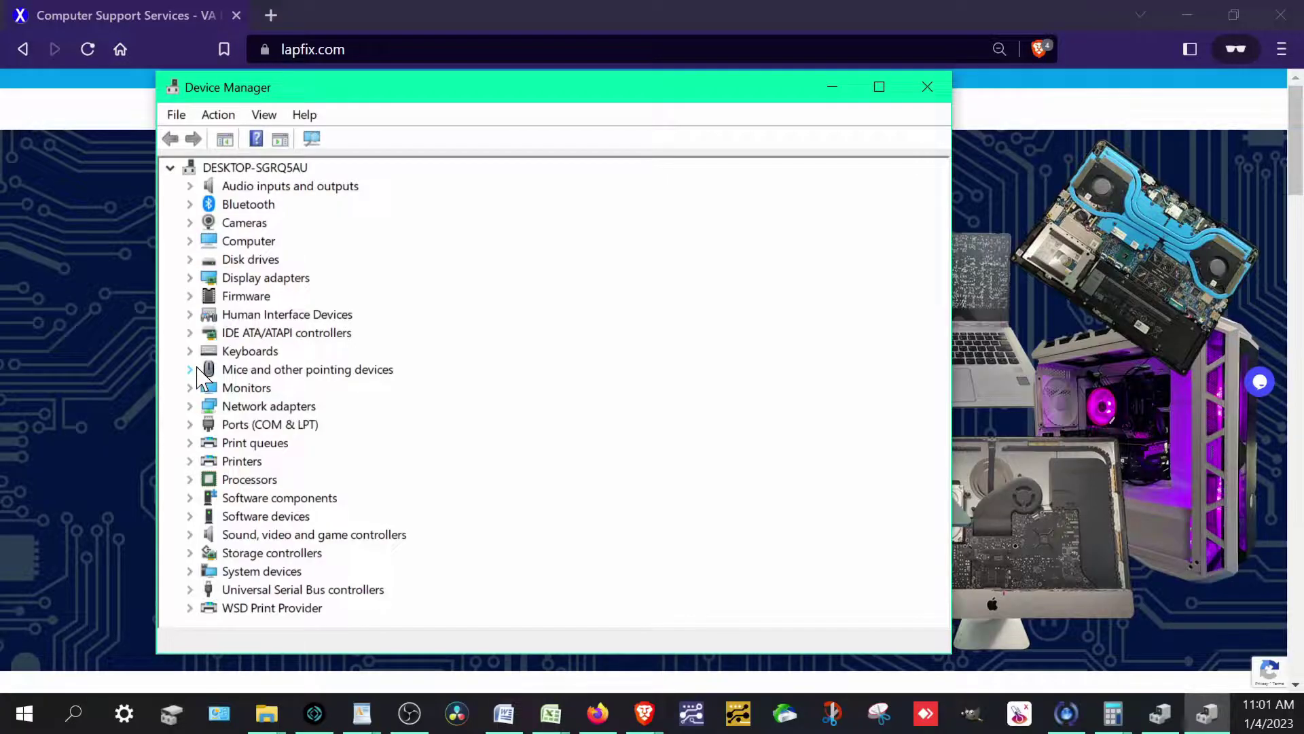
pyautogui.click(190, 405)
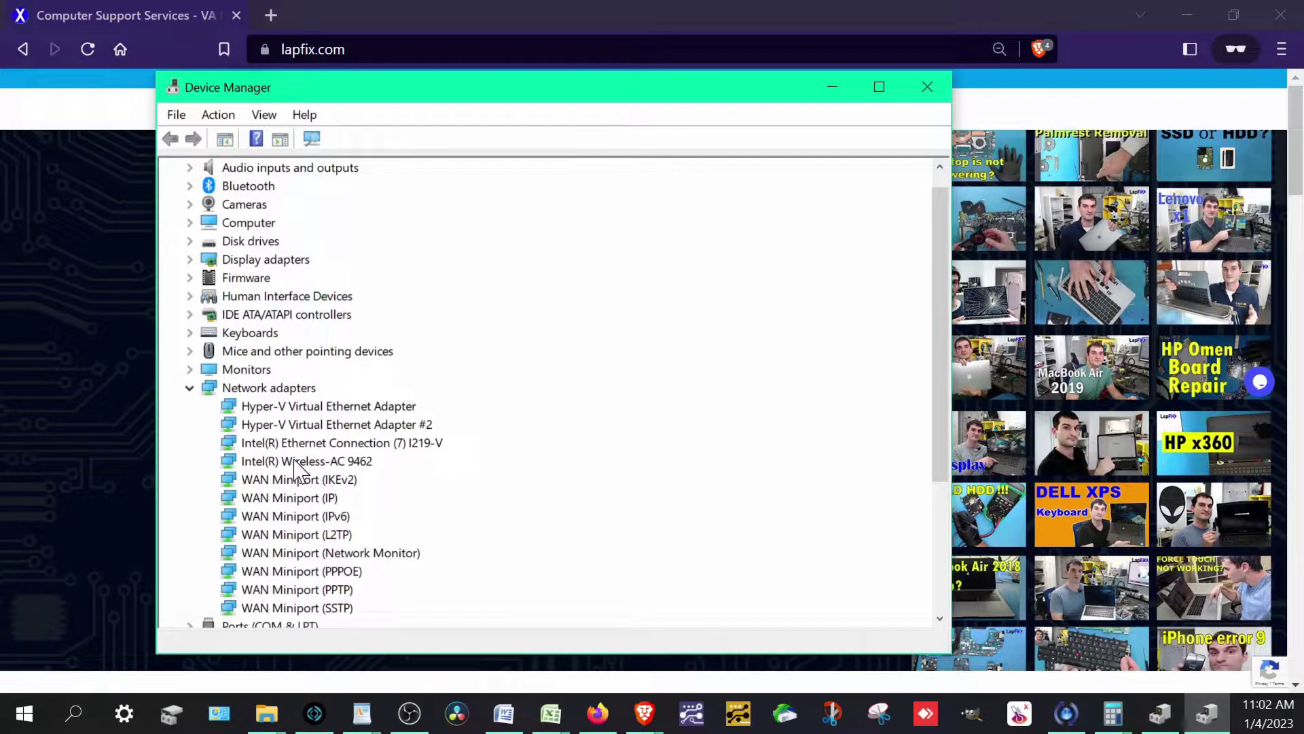
pyautogui.click(294, 461)
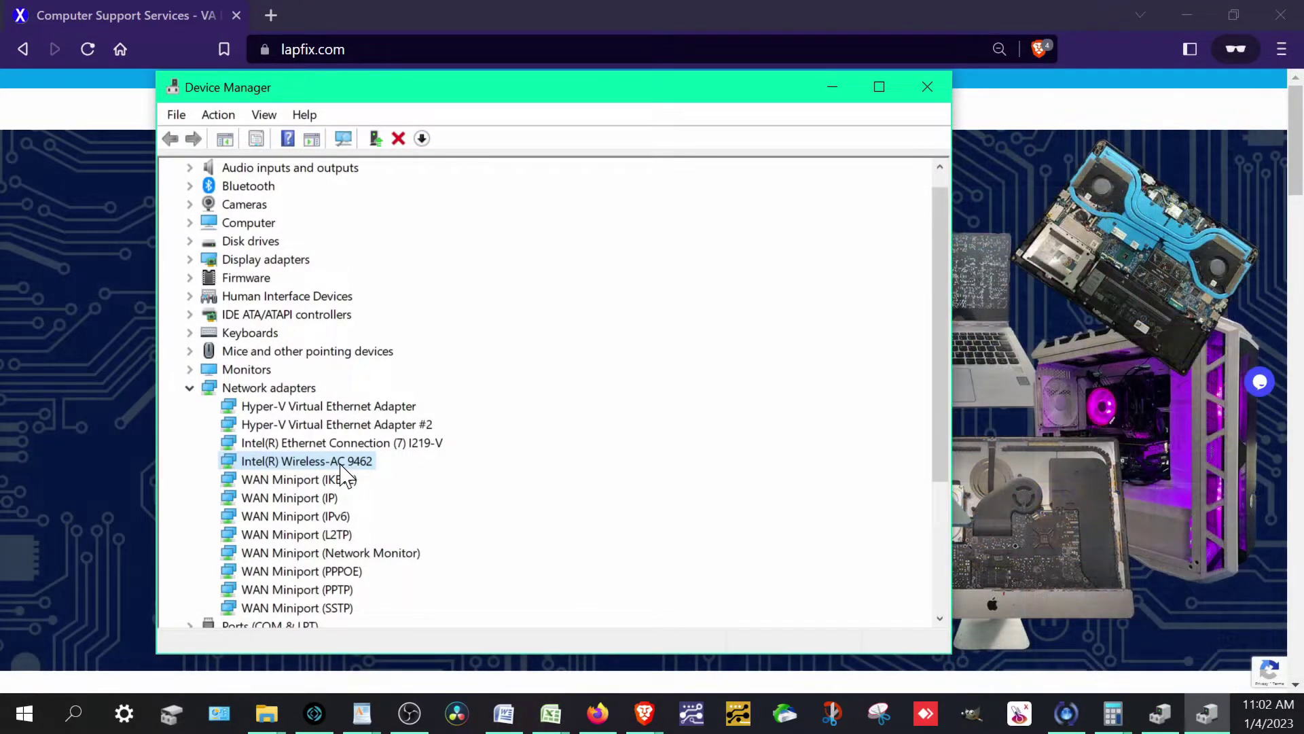
# Uncheck 'Allow this device to wake the computer' in the Intel Wireless-AC 9462's Power Management properties and confirm.
pyautogui.rightClick(328, 472)
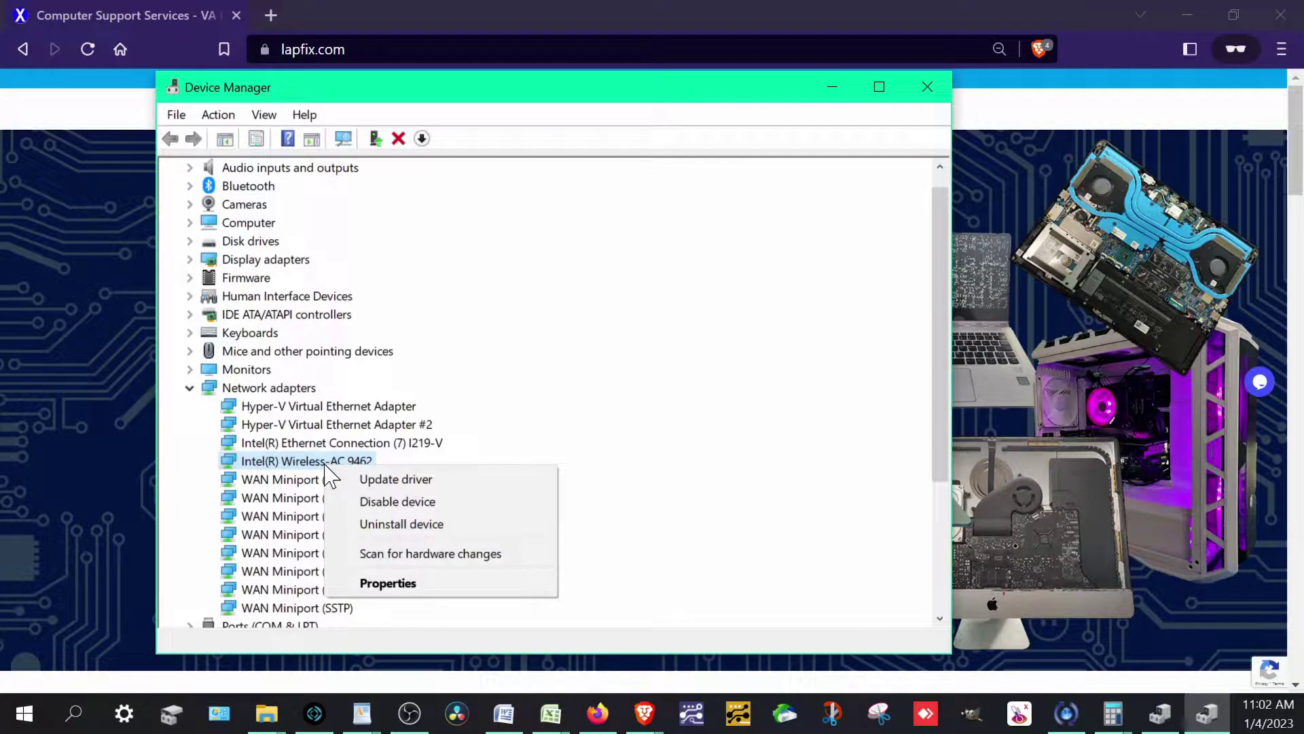
pyautogui.click(422, 584)
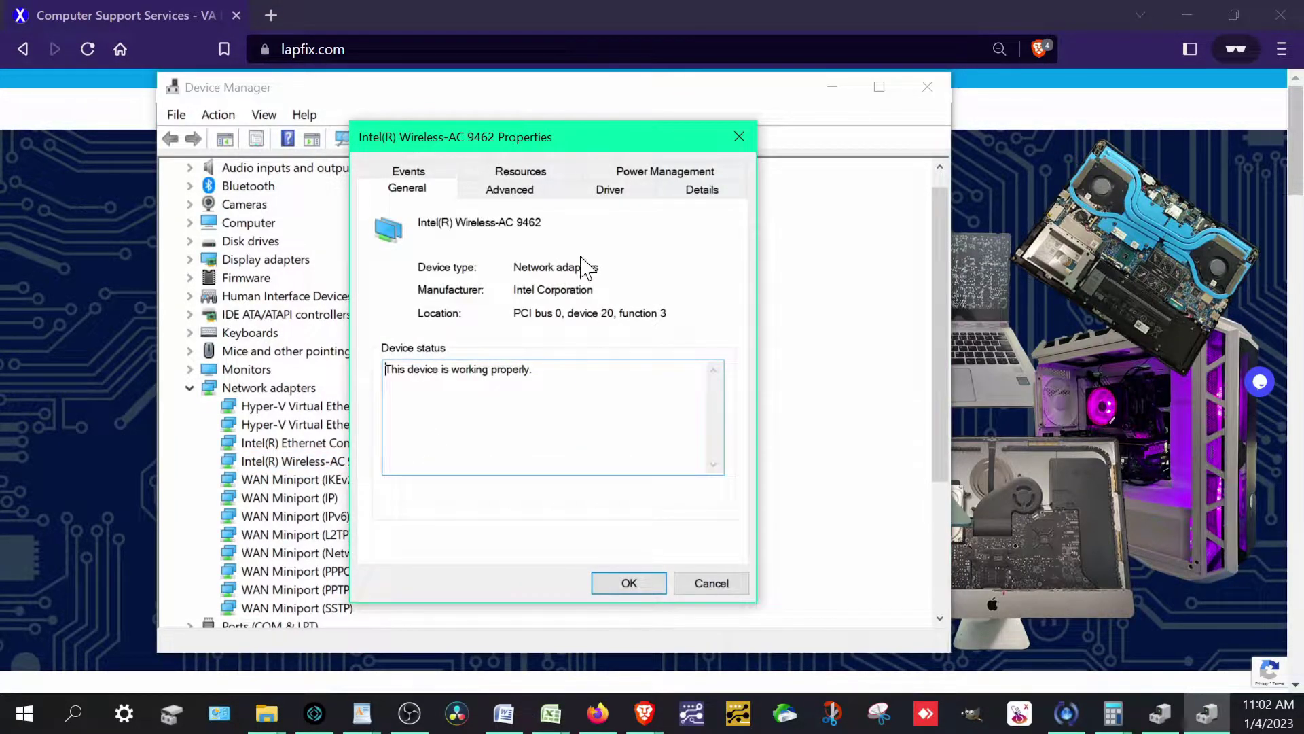
pyautogui.click(666, 172)
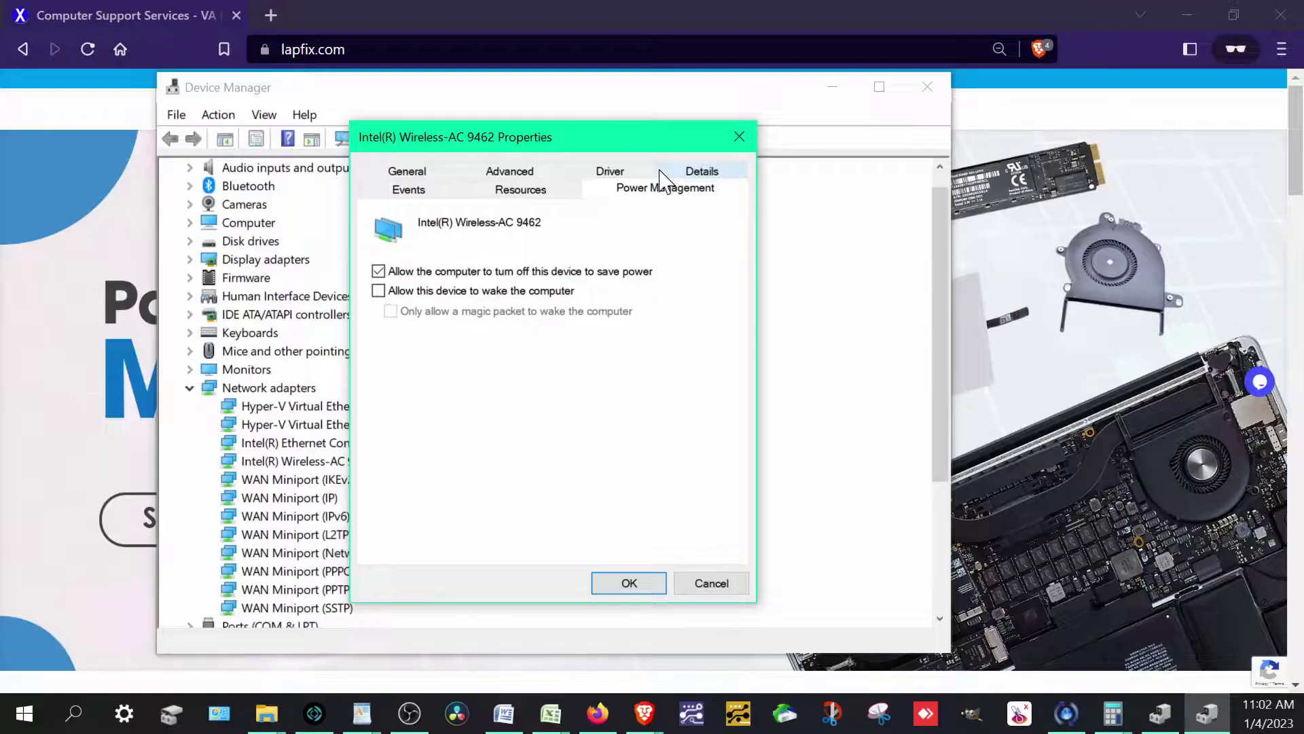
pyautogui.click(428, 292)
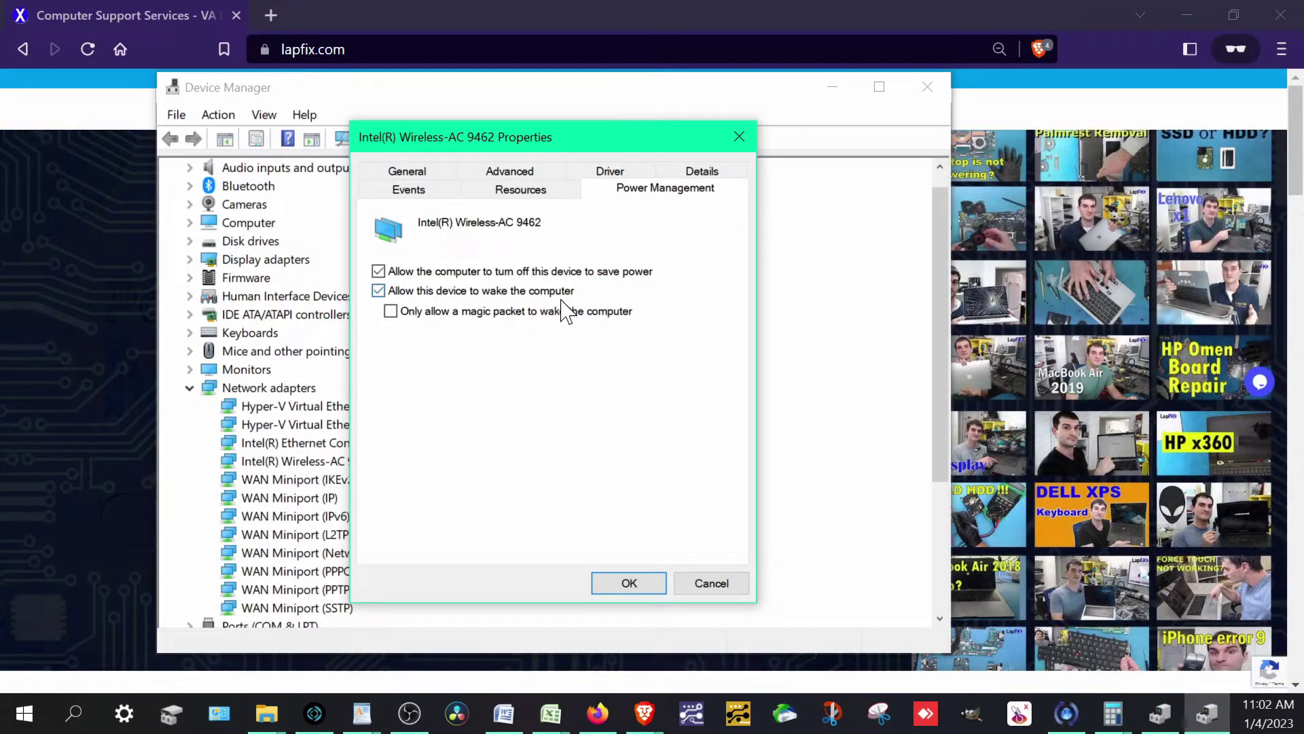
pyautogui.click(413, 294)
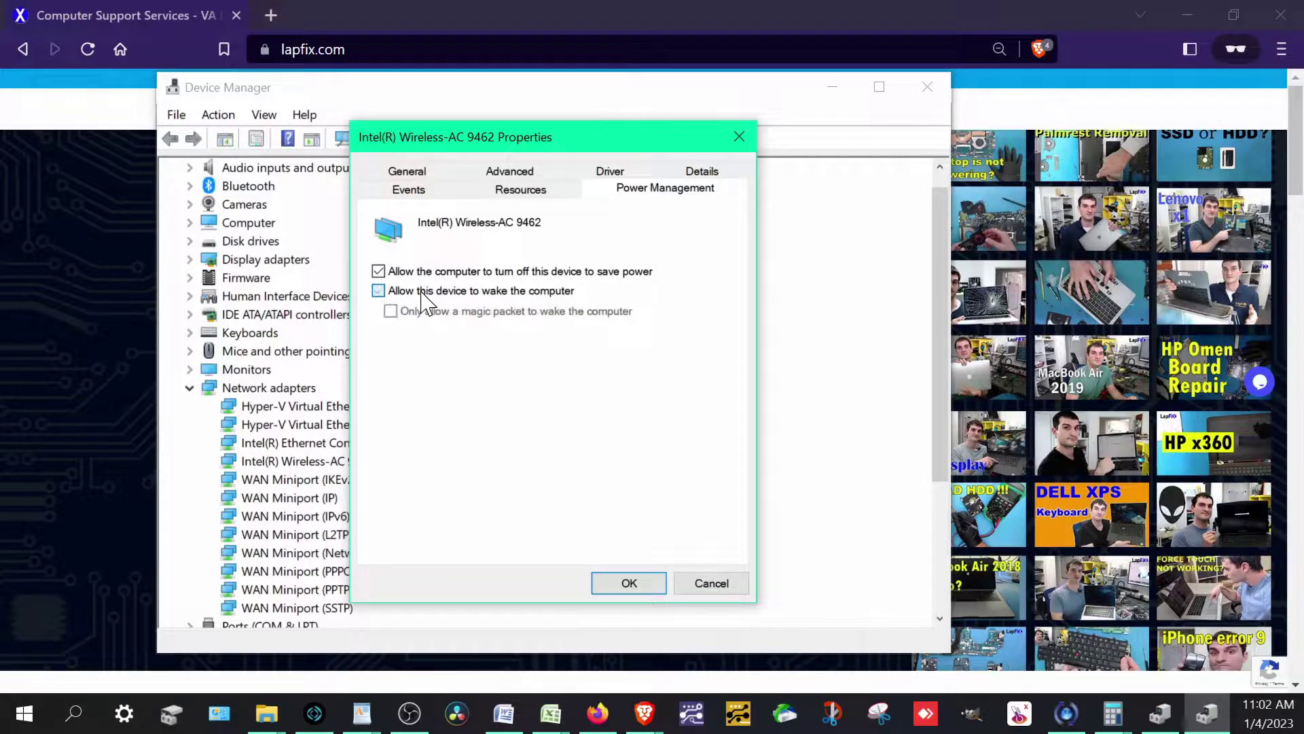
pyautogui.click(413, 296)
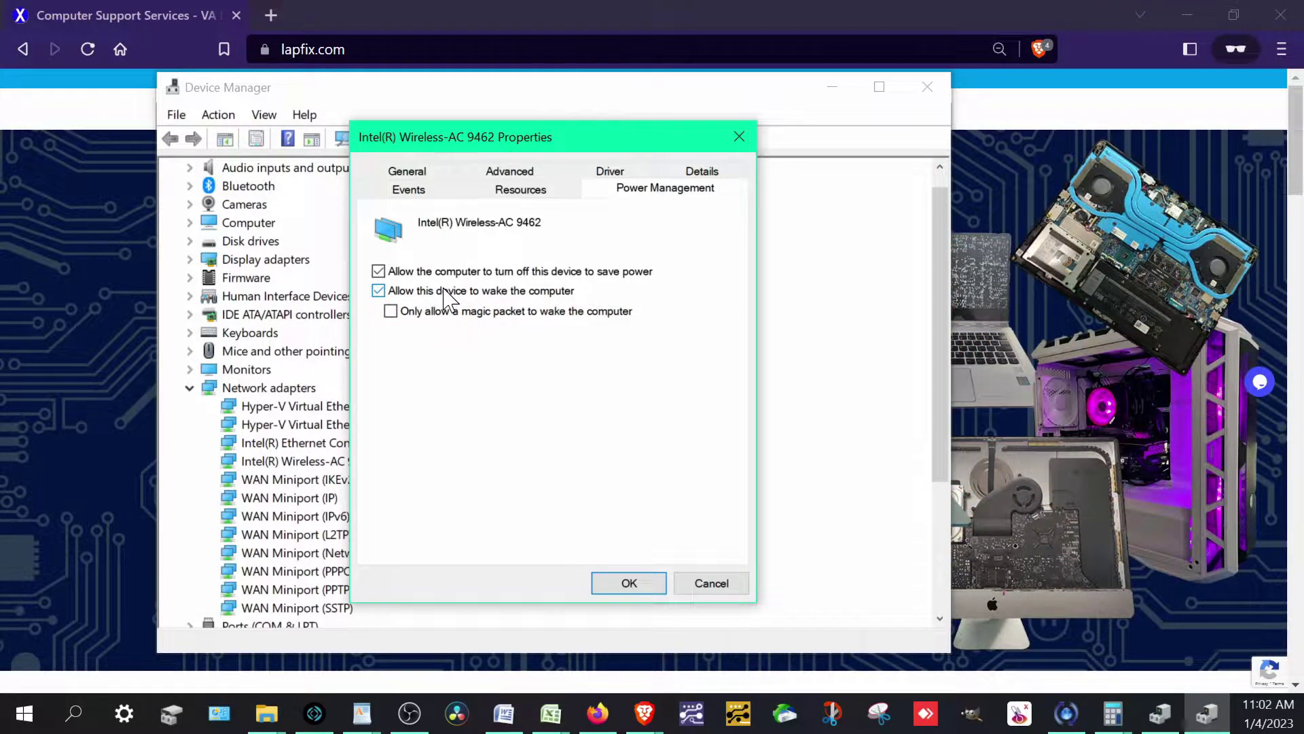
pyautogui.click(443, 296)
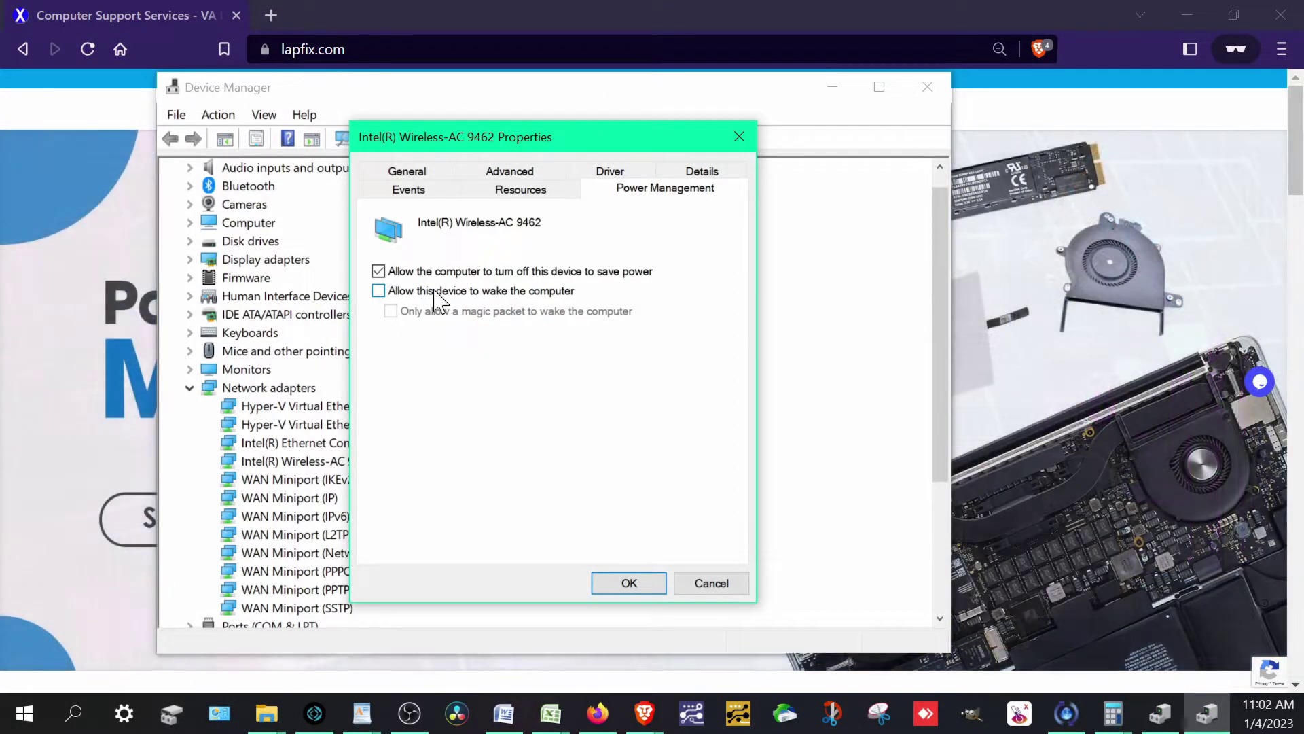
pyautogui.click(435, 292)
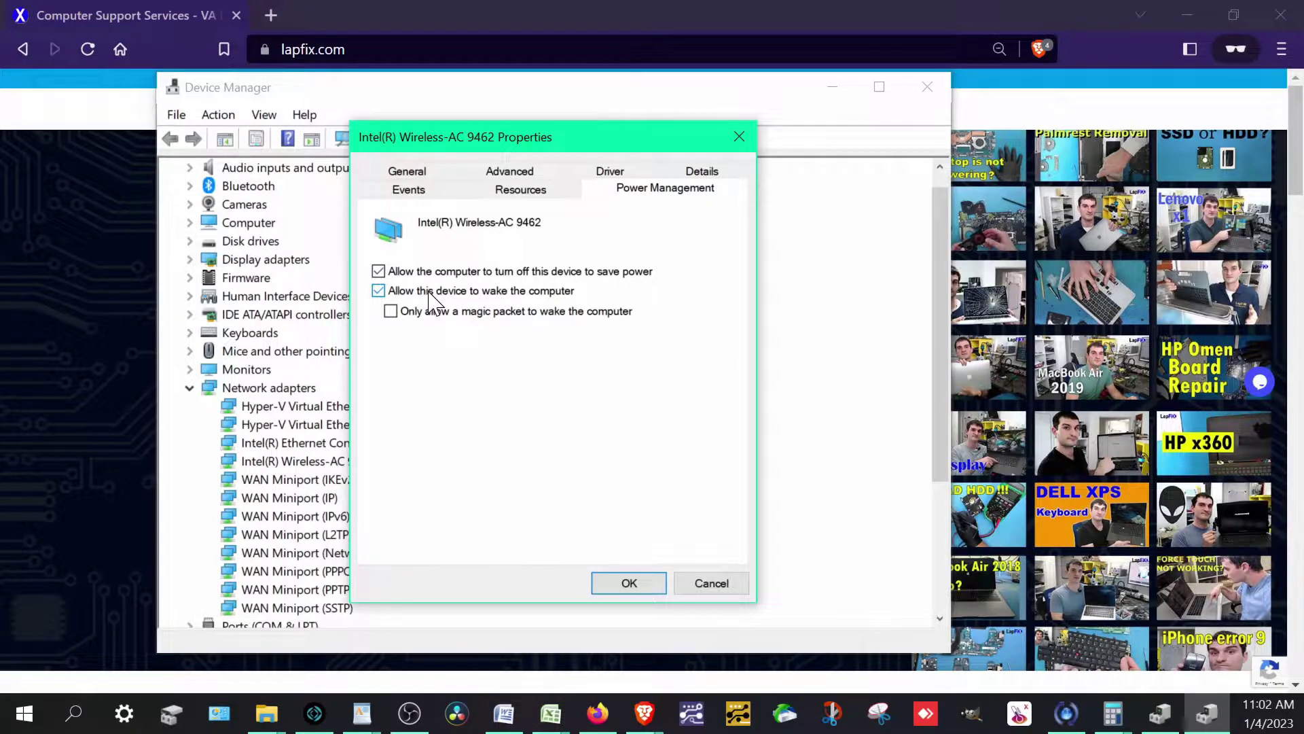
pyautogui.click(430, 297)
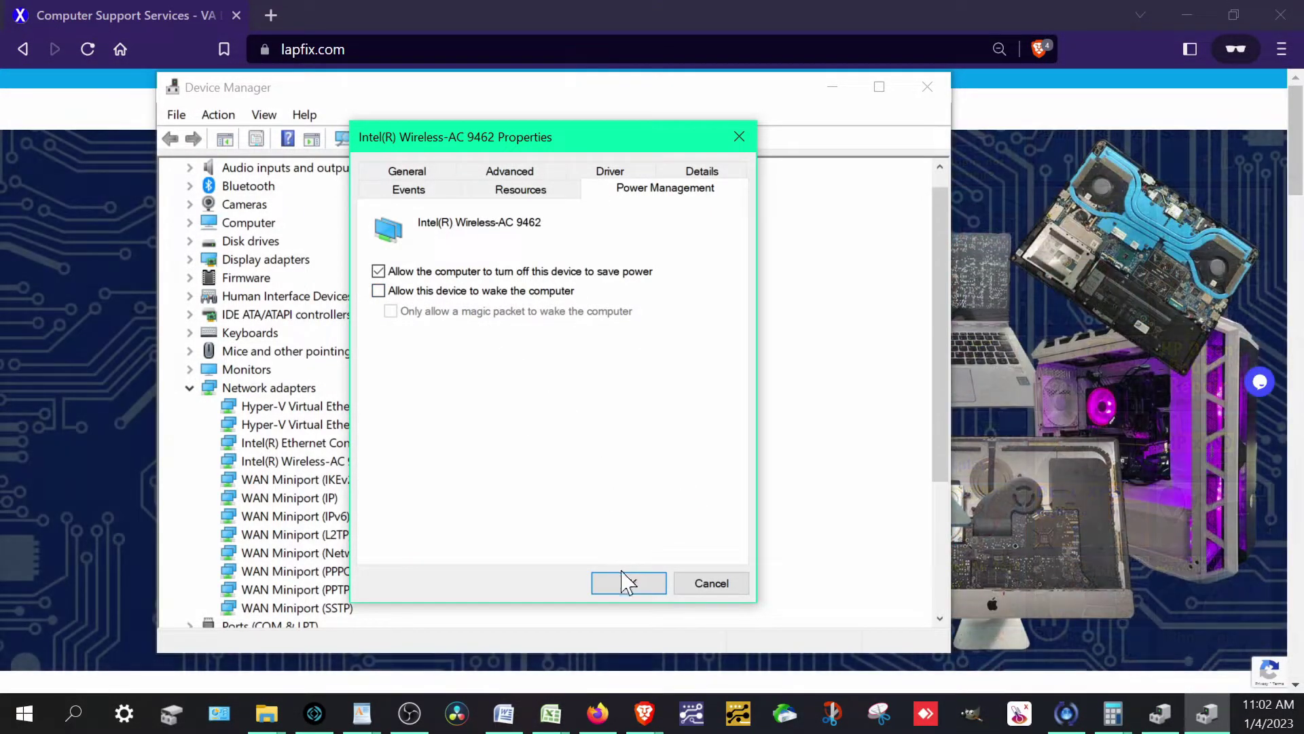
pyautogui.click(626, 582)
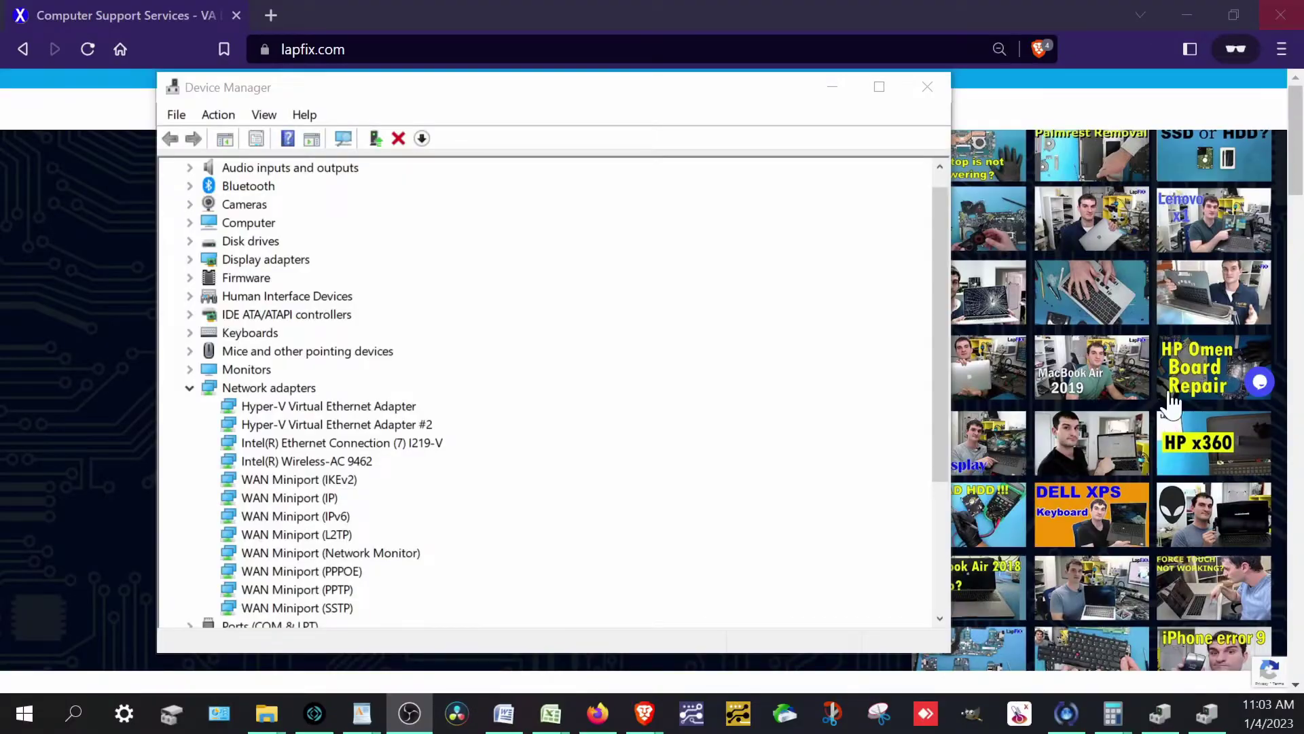
# Uncheck 'Allow this device to wake the computer' for the HID-compliant mouse under Mice and other pointing devices.
pyautogui.click(188, 389)
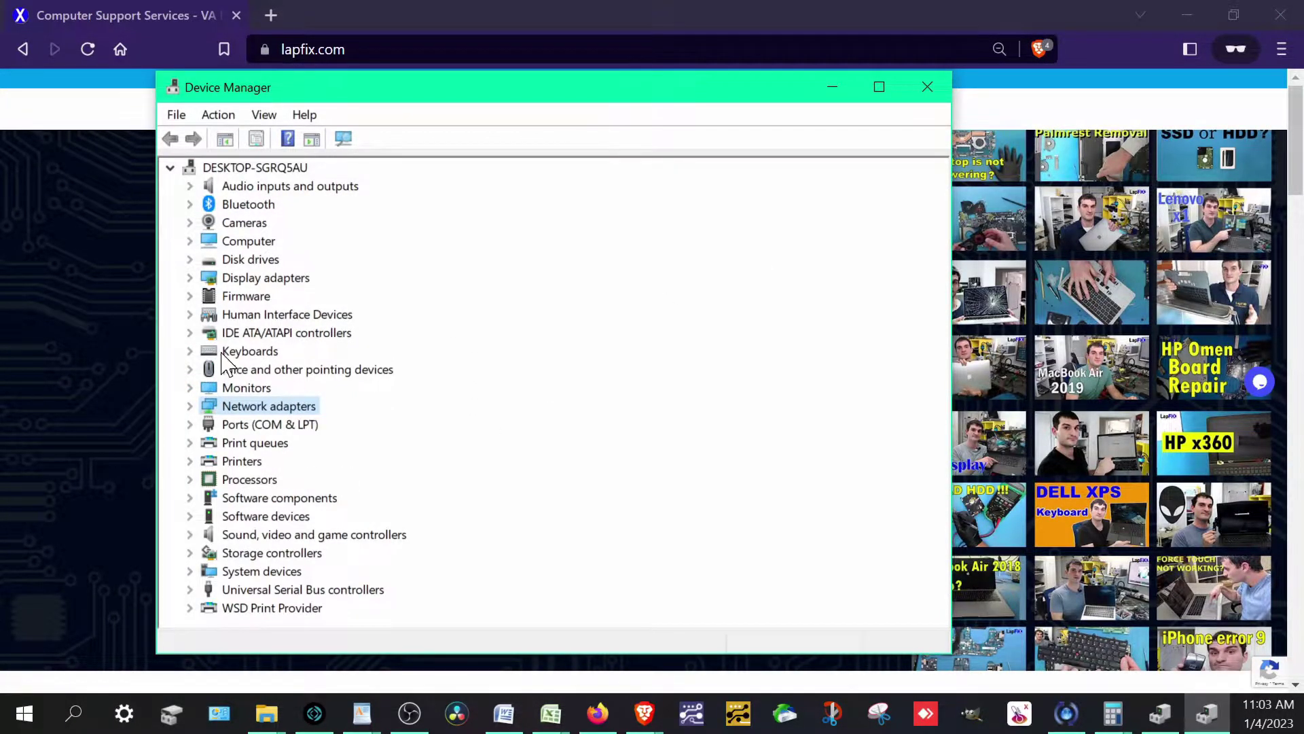
pyautogui.click(190, 369)
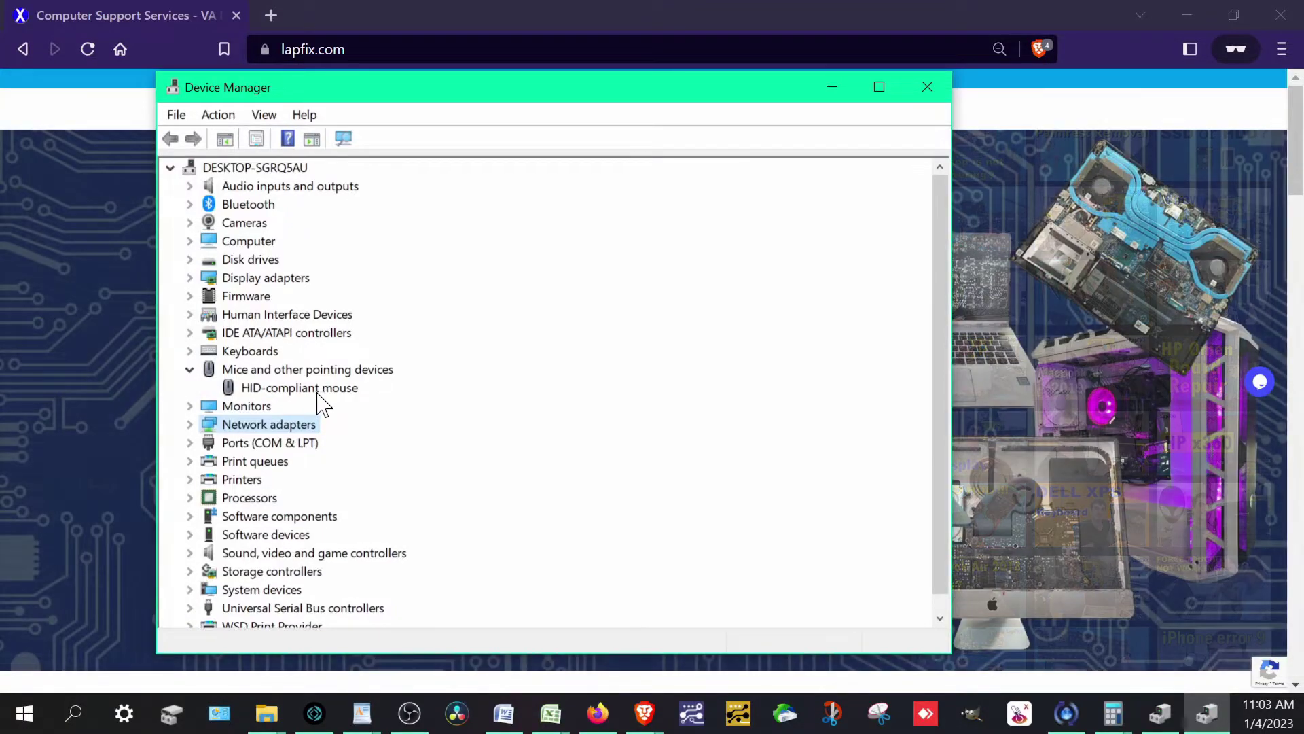
pyautogui.rightClick(317, 391)
pyautogui.click(386, 511)
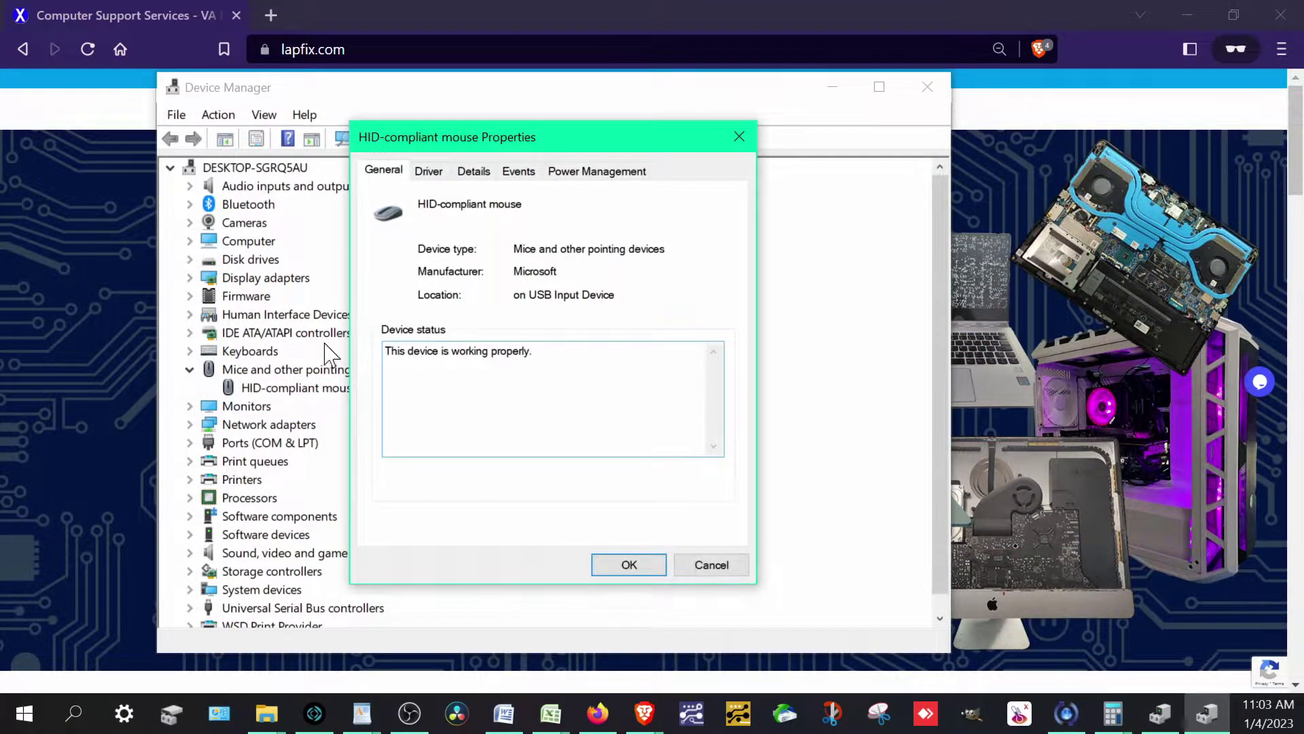
pyautogui.click(582, 172)
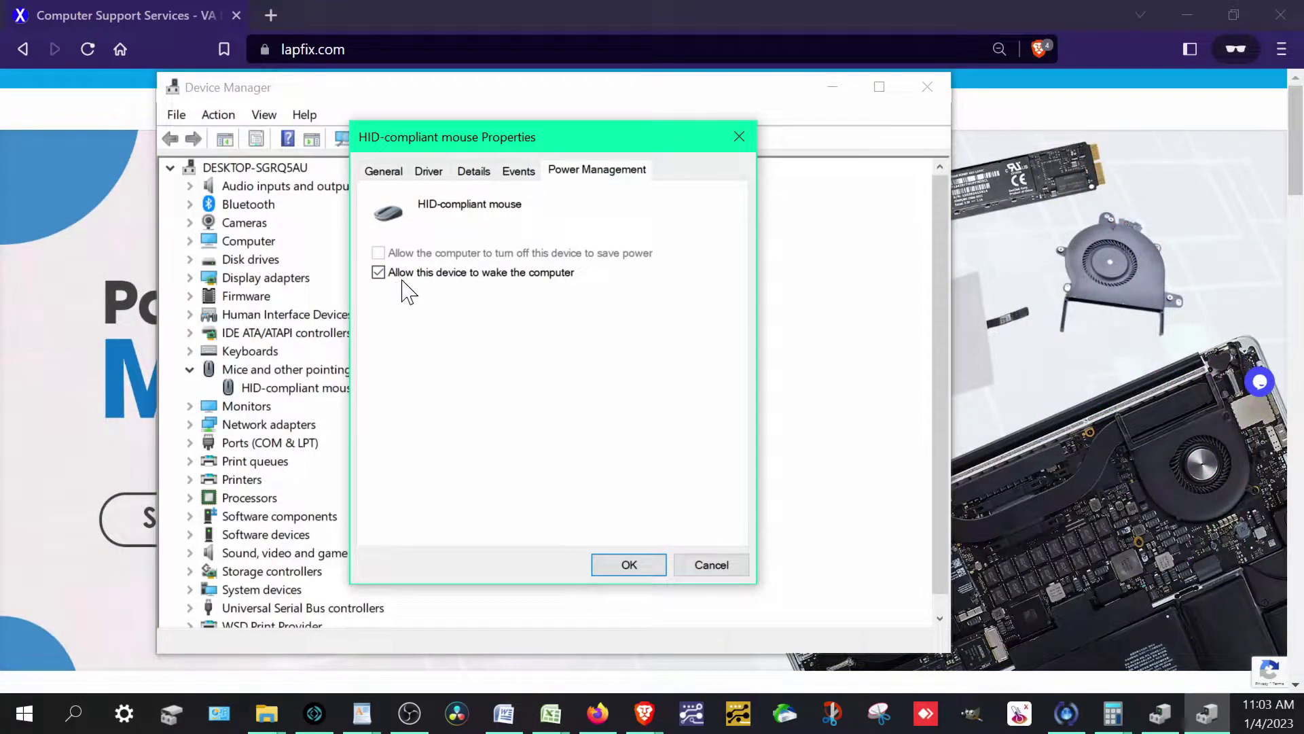
pyautogui.click(450, 272)
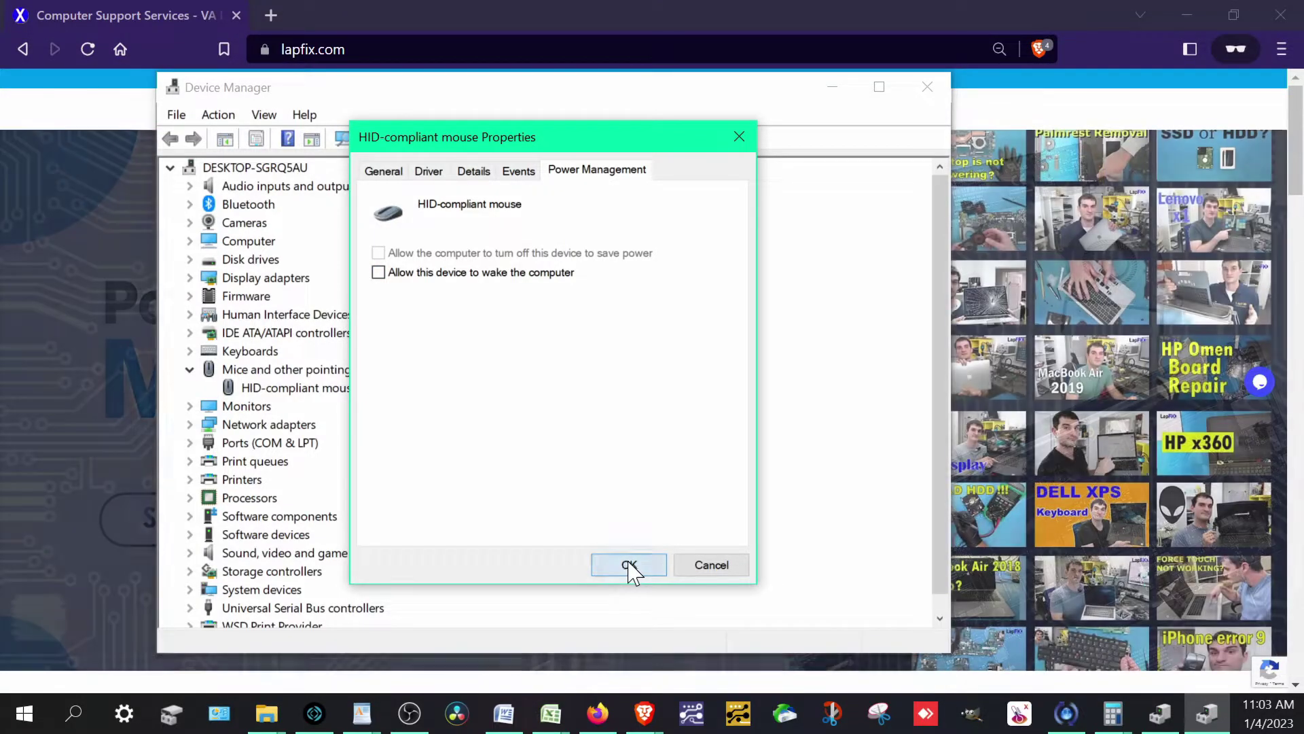
pyautogui.click(630, 568)
pyautogui.click(190, 351)
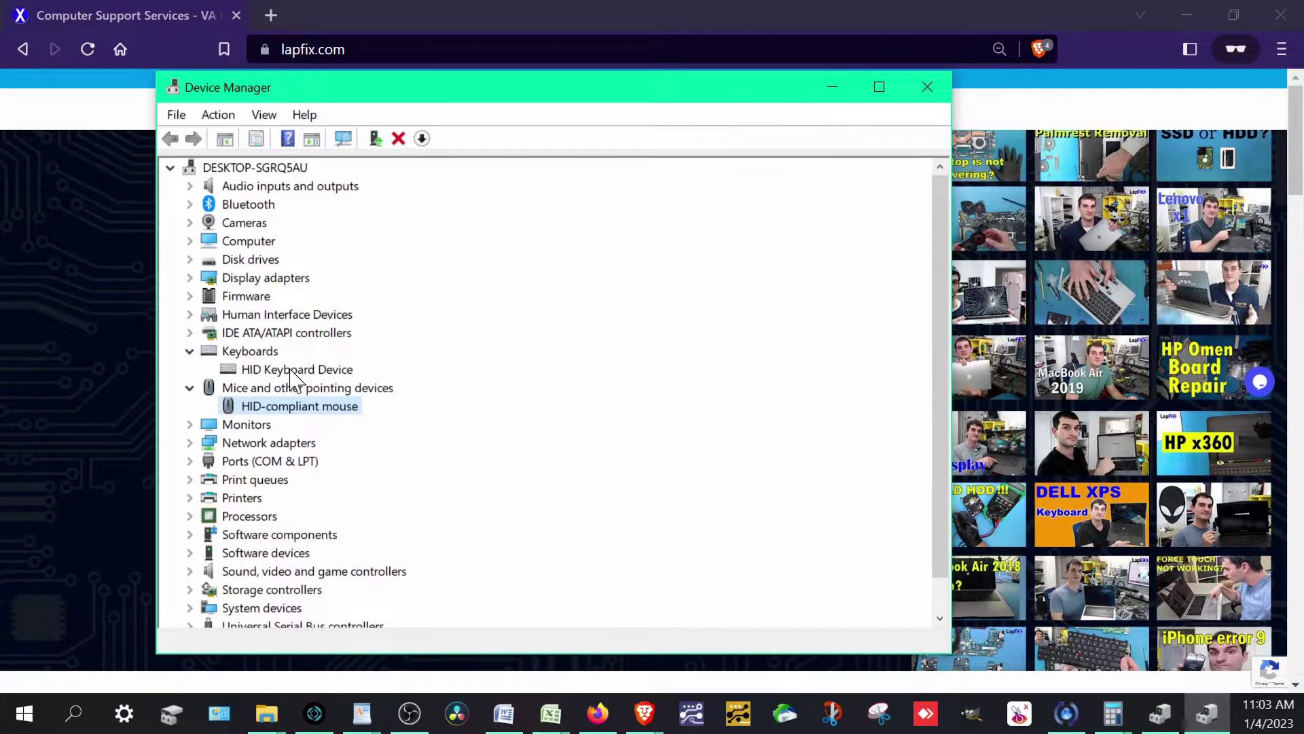
# Uncheck 'Allow this device to wake the computer' for the HID Keyboard Device, then close Device Manager.
pyautogui.rightClick(297, 370)
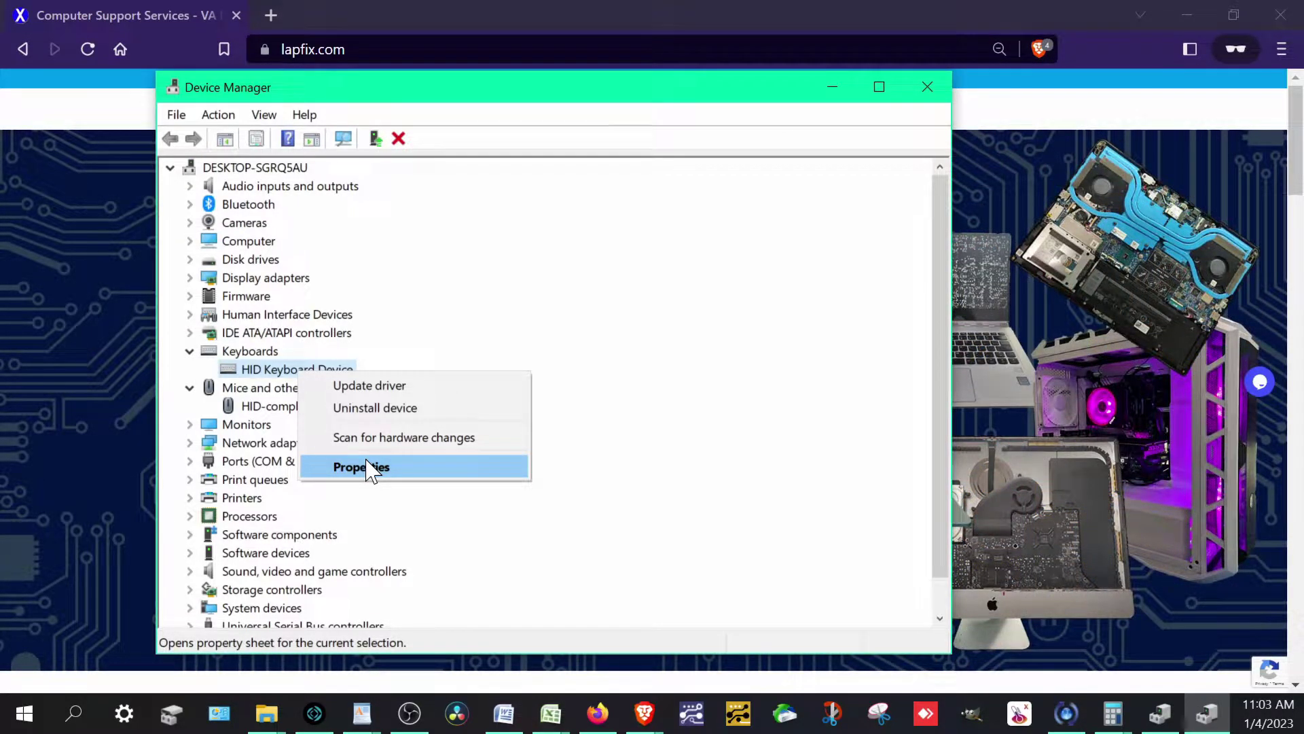
pyautogui.click(362, 468)
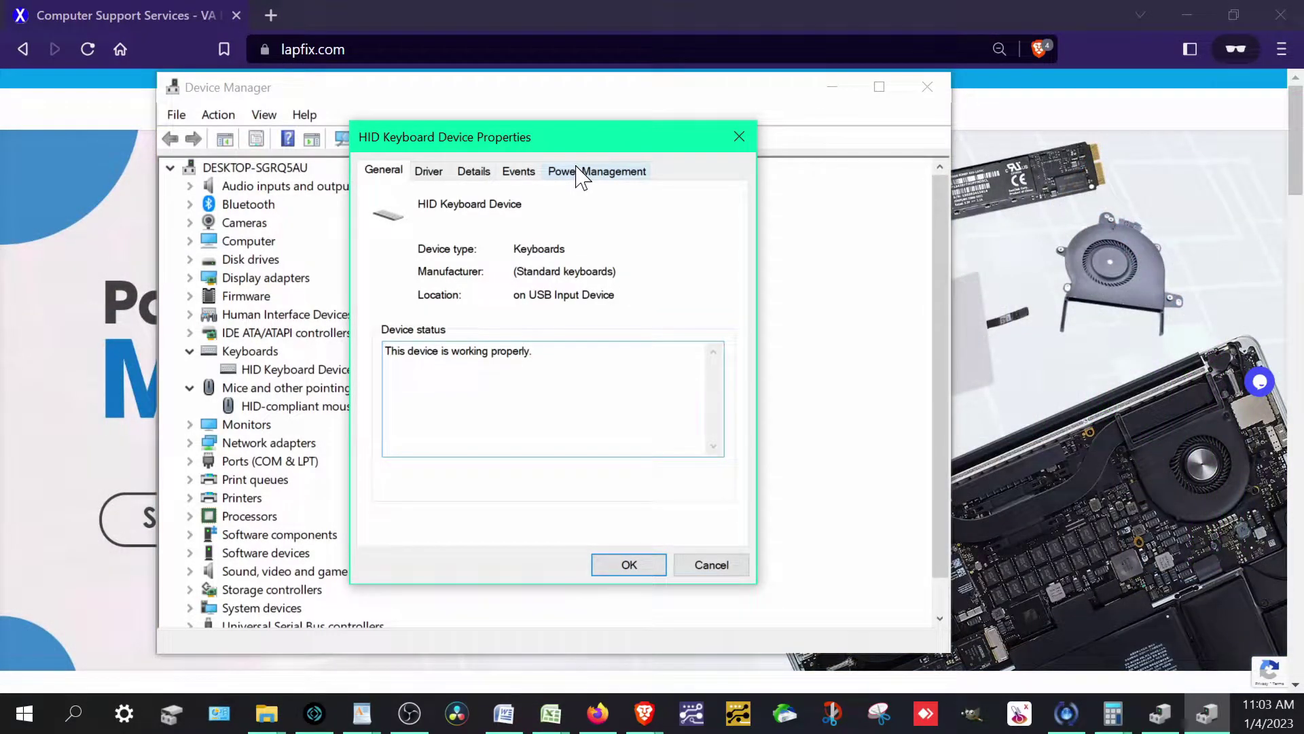
pyautogui.click(577, 172)
pyautogui.click(484, 274)
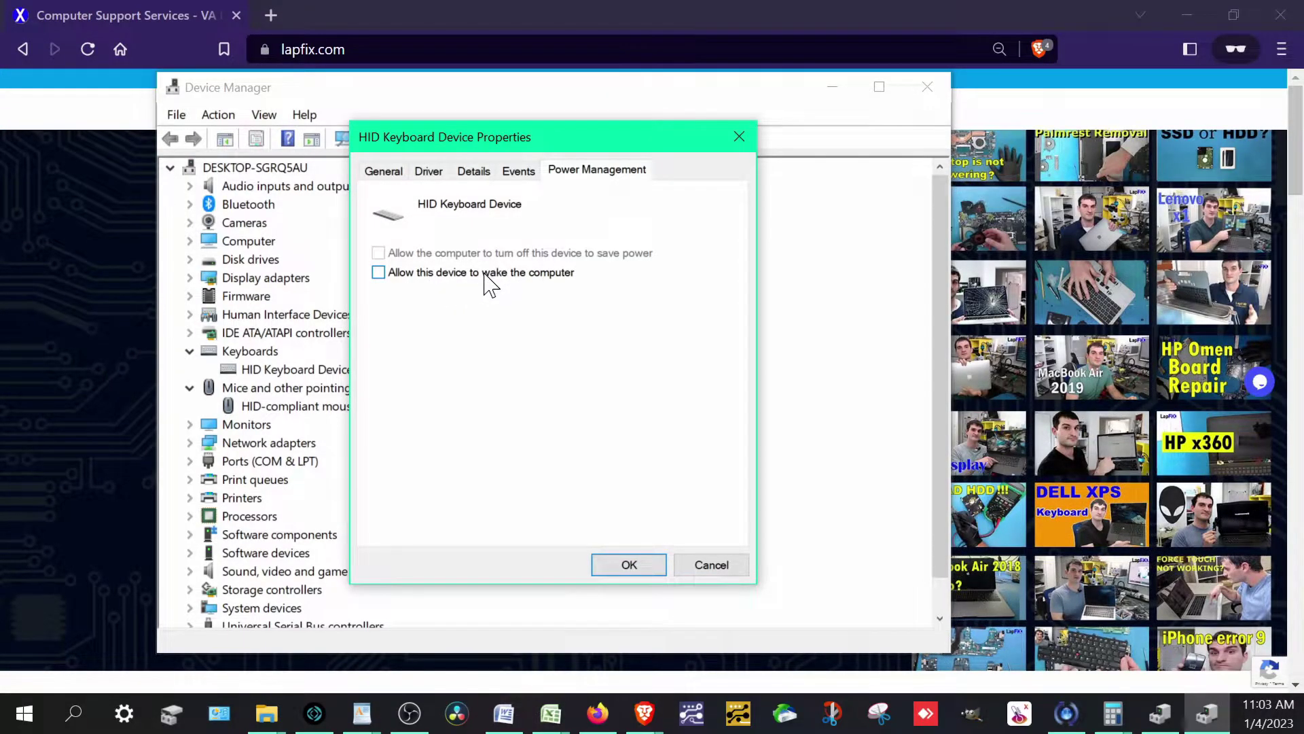
pyautogui.click(644, 569)
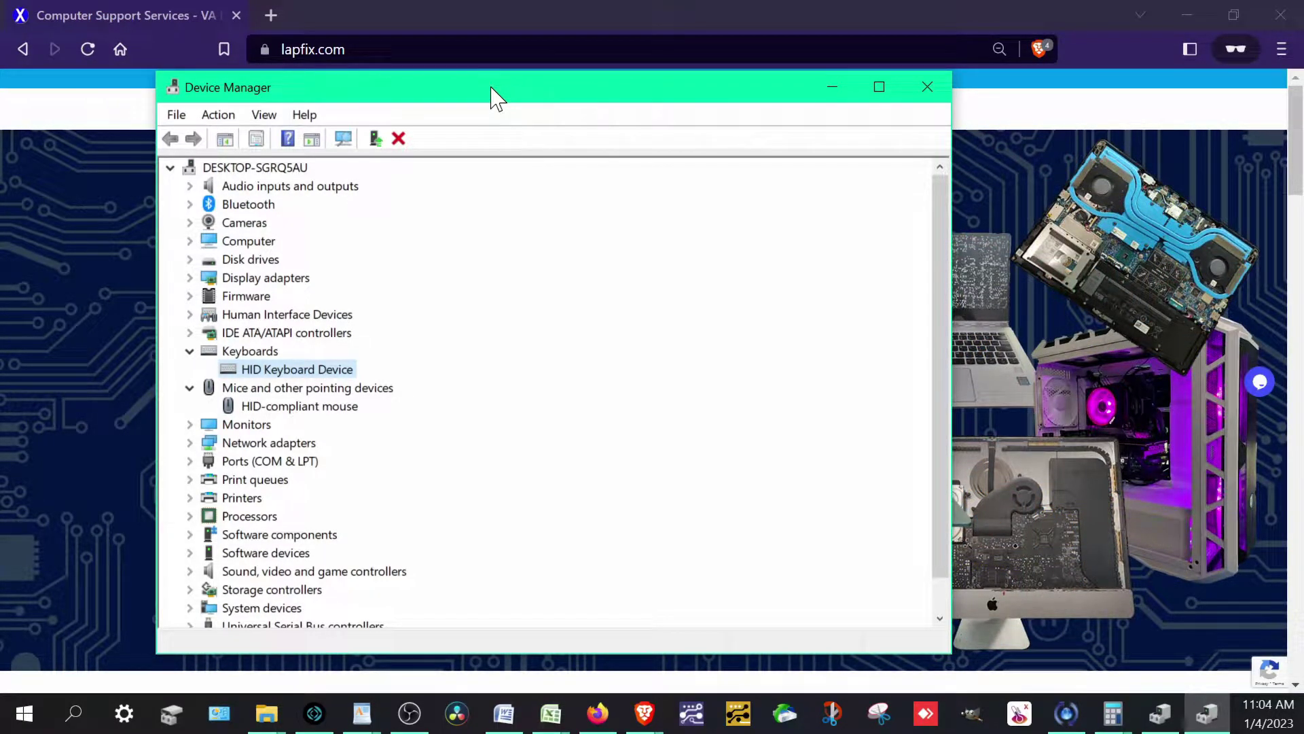
pyautogui.click(926, 87)
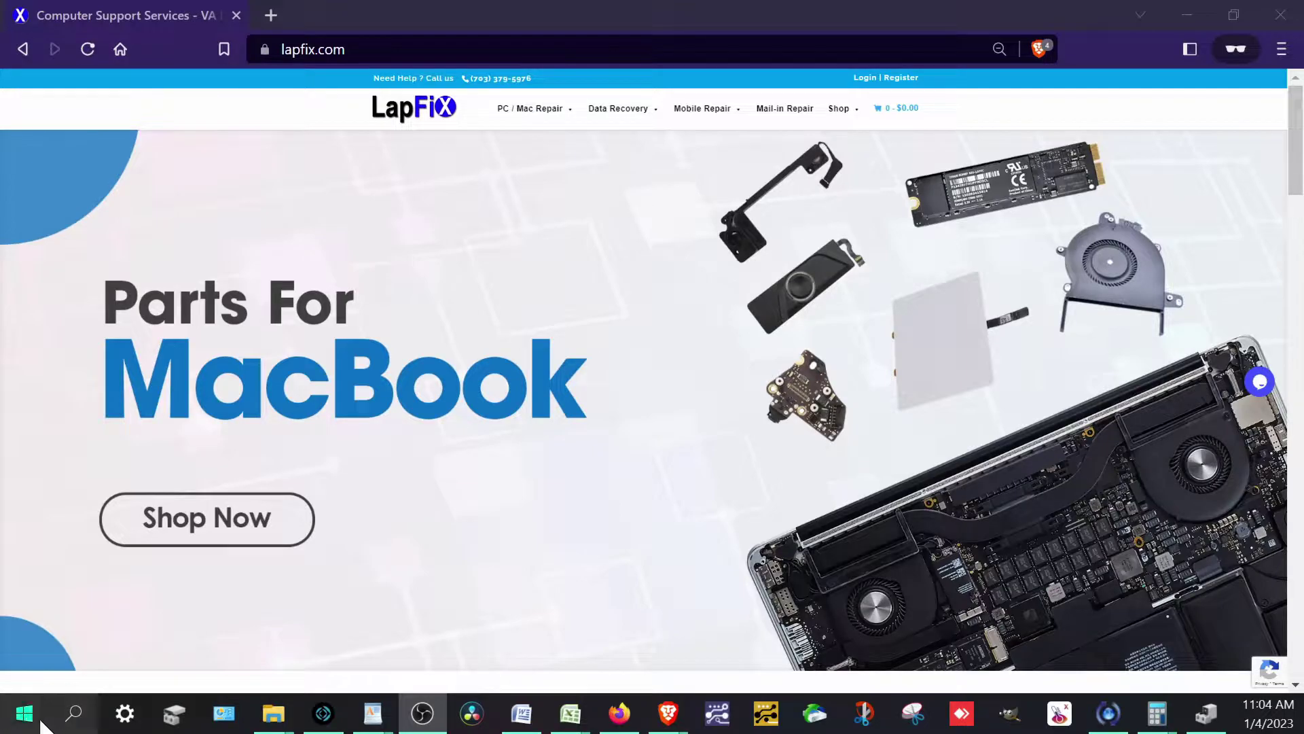
# Search 'power' to reach the Balanced plan's Edit Plan Settings and its advanced power settings.
pyautogui.click(72, 712)
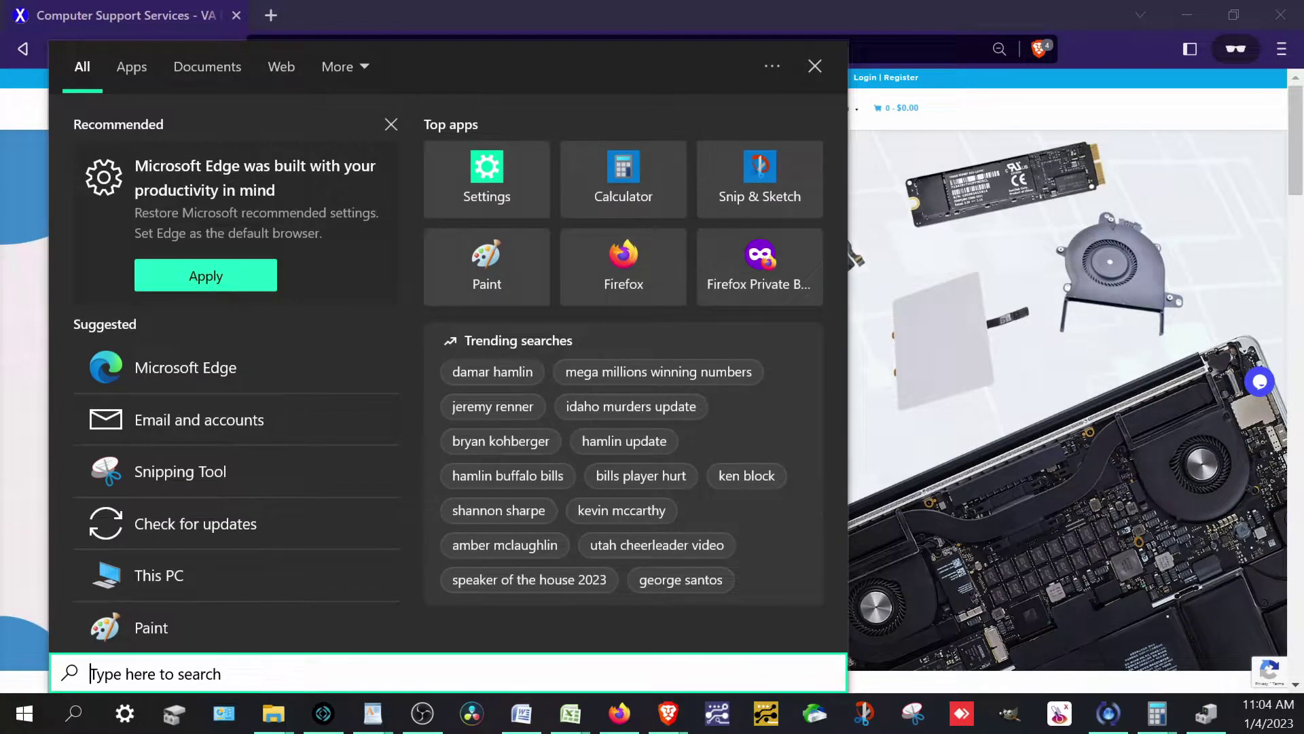
pyautogui.write('power')
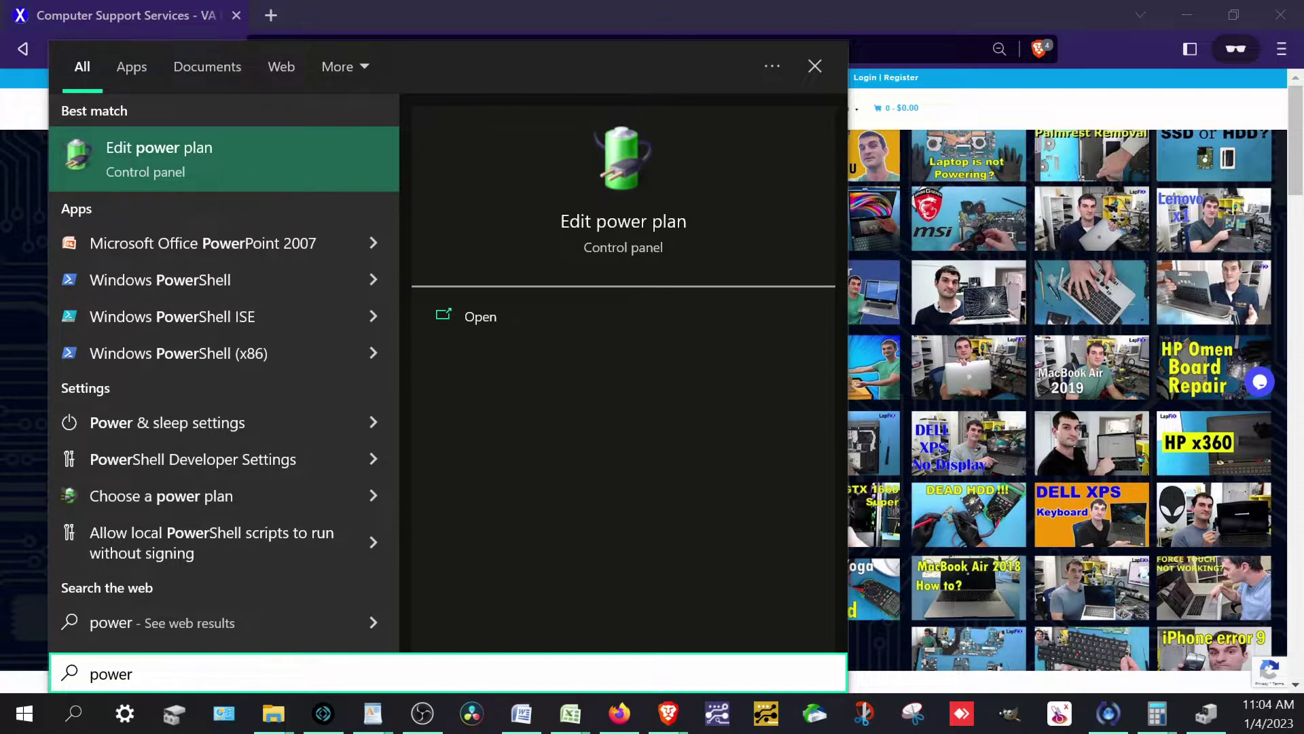
pyautogui.click(264, 148)
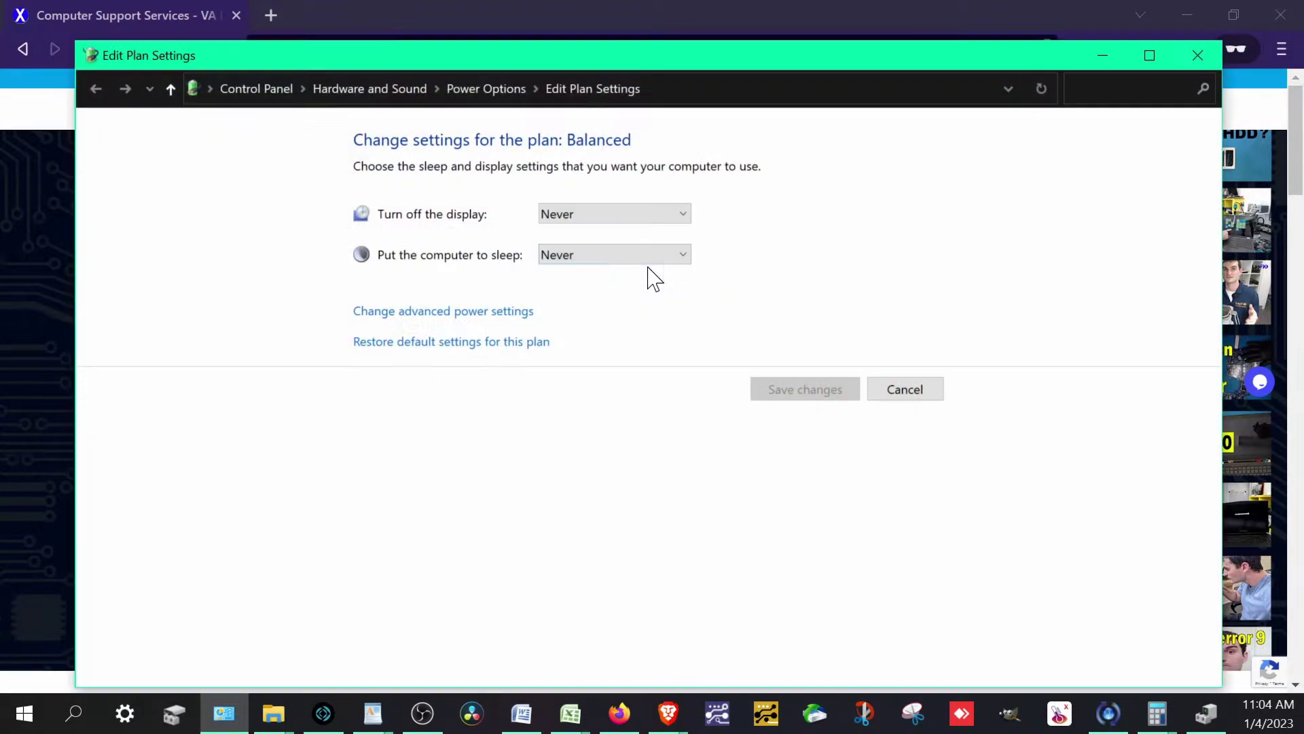
pyautogui.click(425, 312)
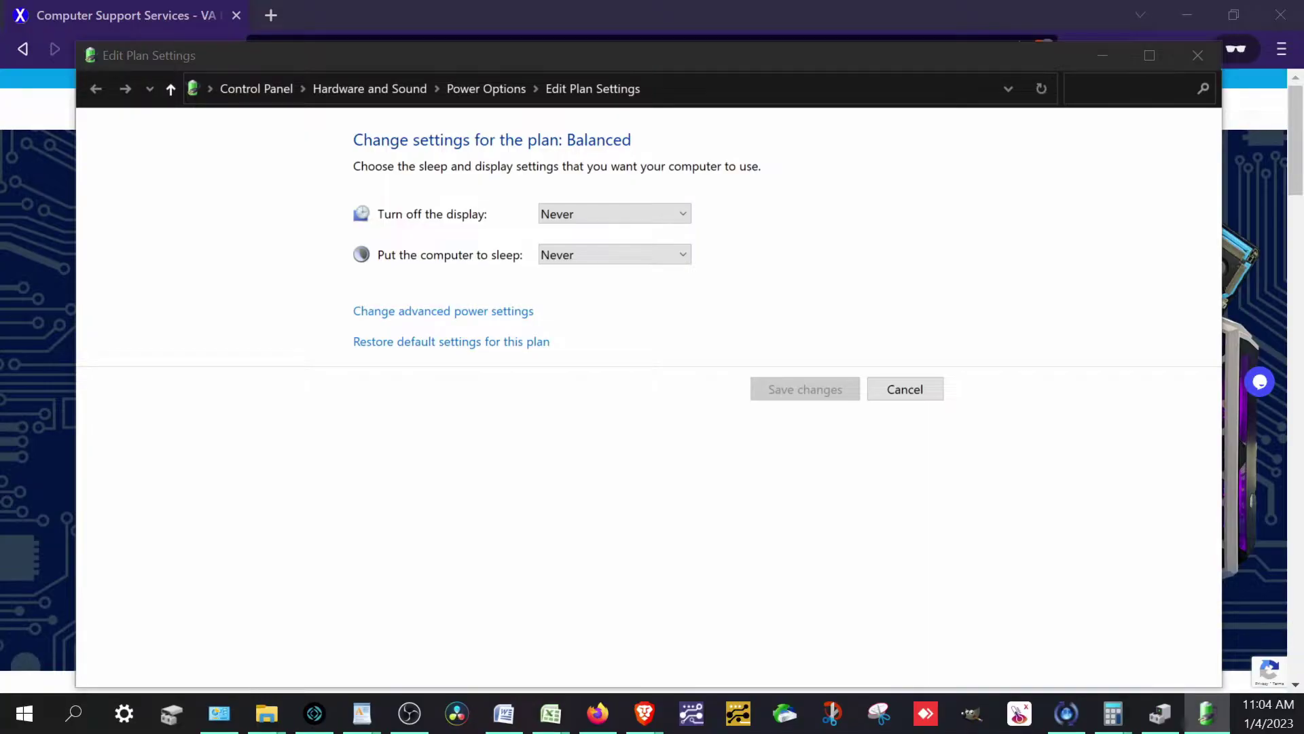
# Set Sleep > Allow wake timers to Disable in the Balanced plan's advanced settings and apply.
pyautogui.moveTo(343, 204); pyautogui.dragTo(745, 159)
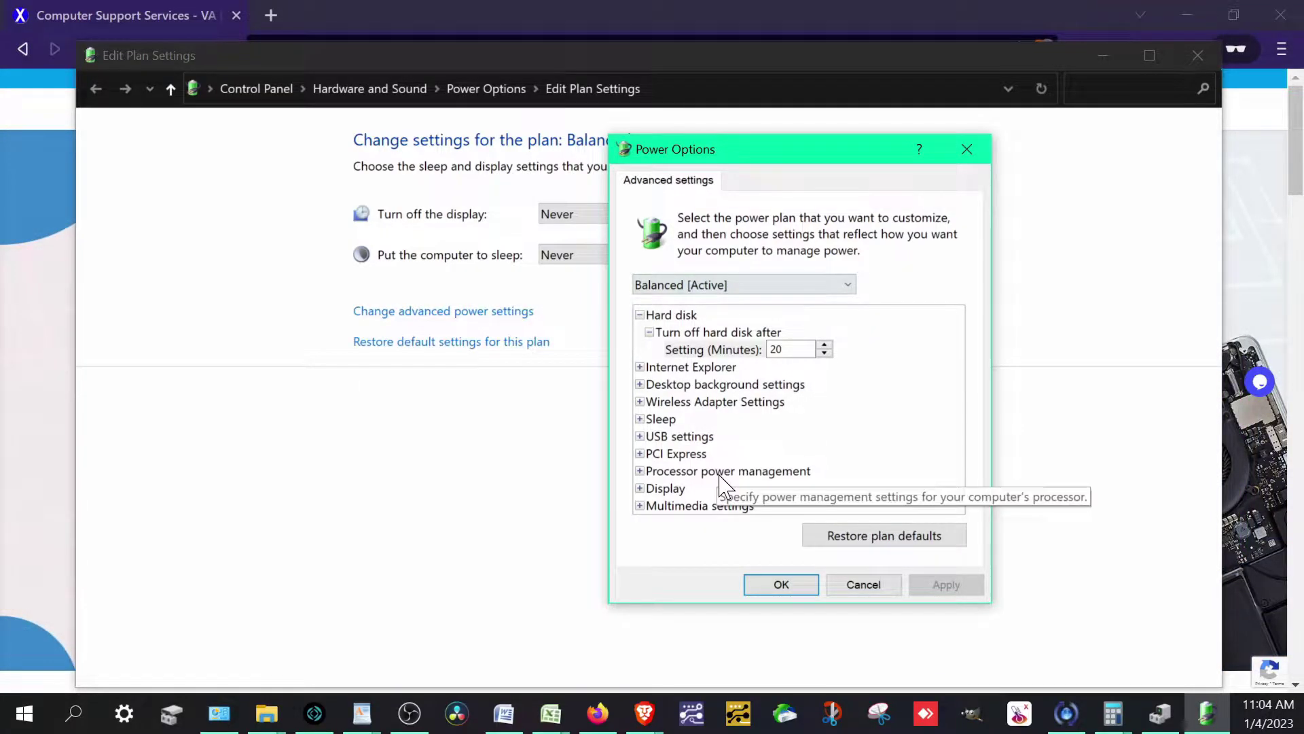
pyautogui.click(640, 419)
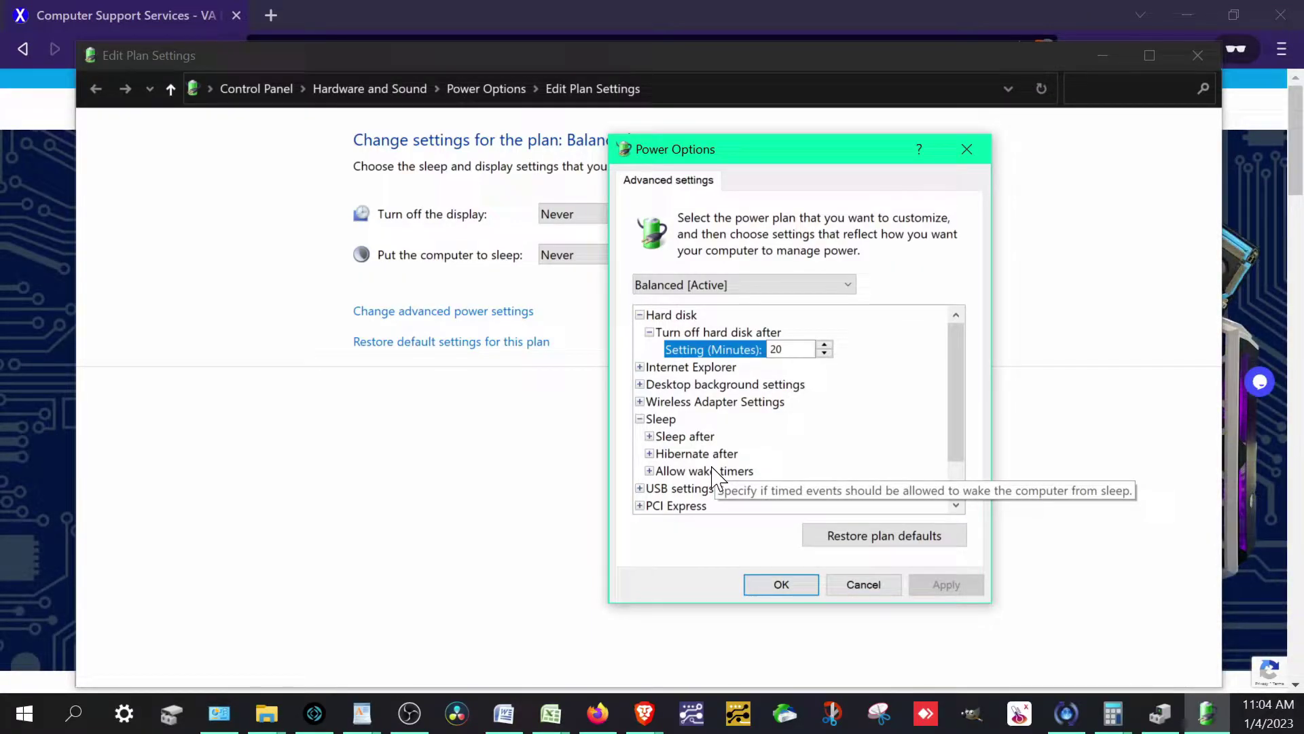
pyautogui.click(650, 471)
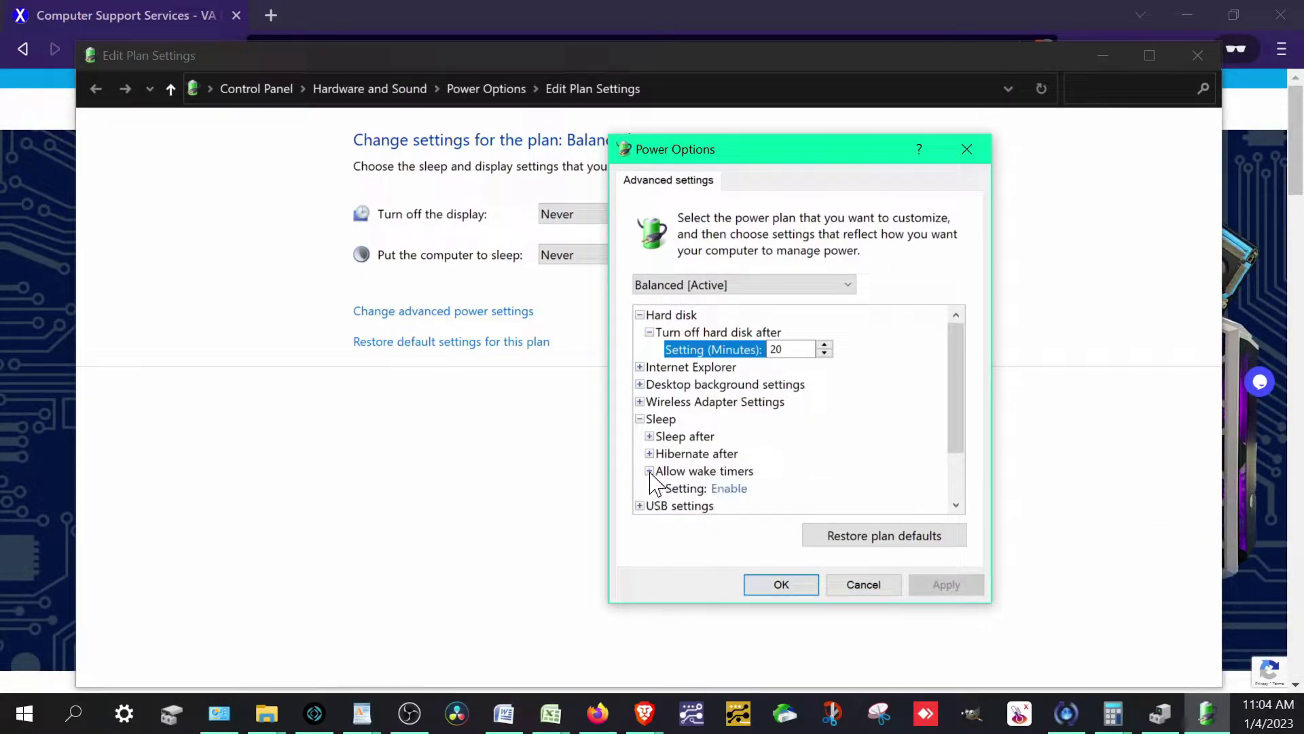
pyautogui.click(729, 488)
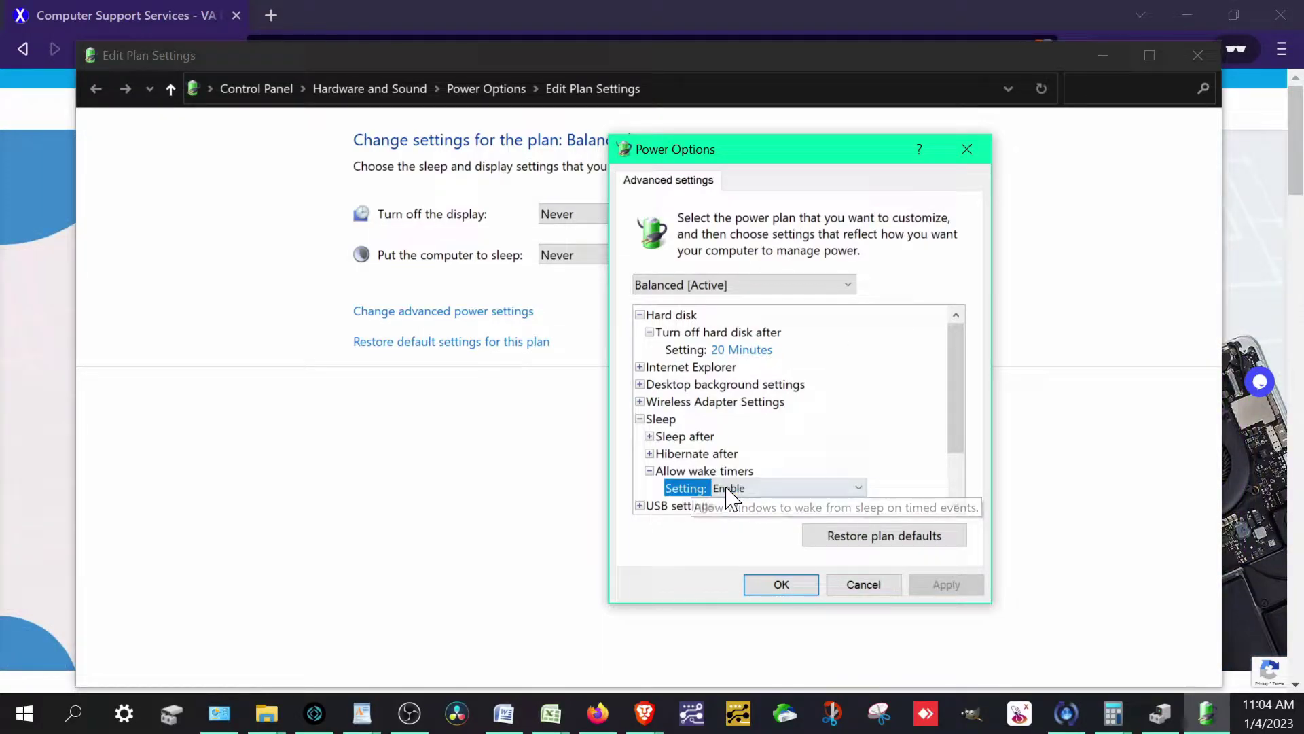
pyautogui.click(741, 490)
pyautogui.click(752, 504)
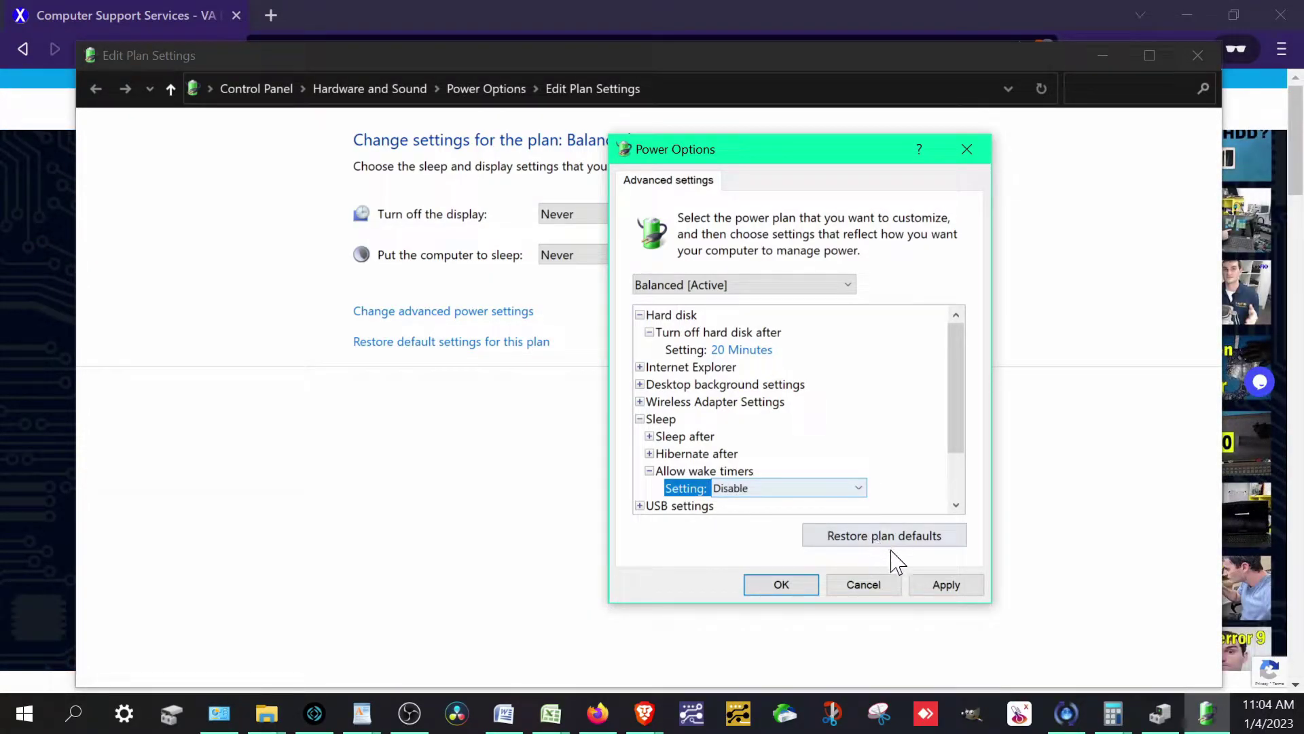
pyautogui.click(946, 585)
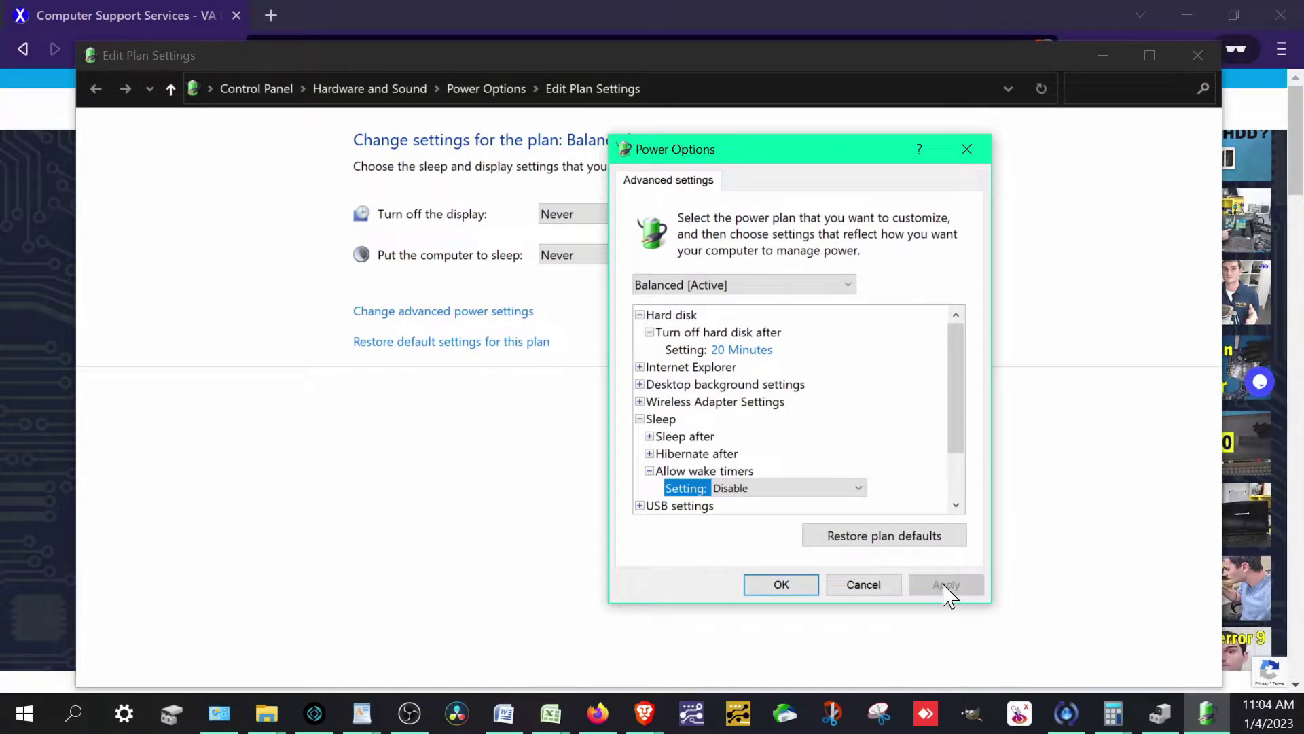